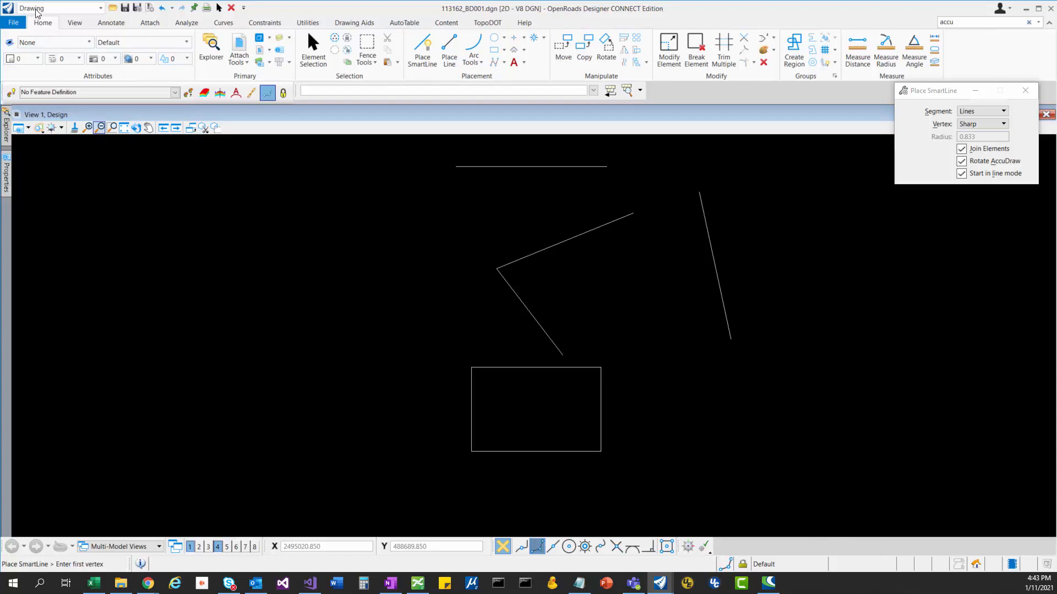
Undock the AccuDraw coordinate window and float it over the empty area beside the linework.
left_click(353, 24)
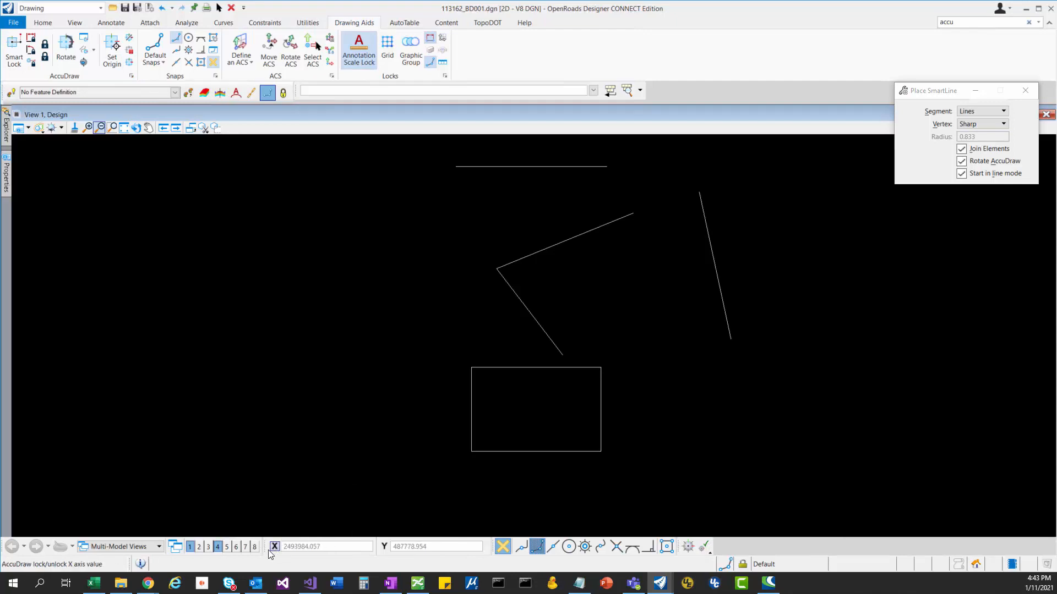
left_click_drag(269, 546, 212, 247)
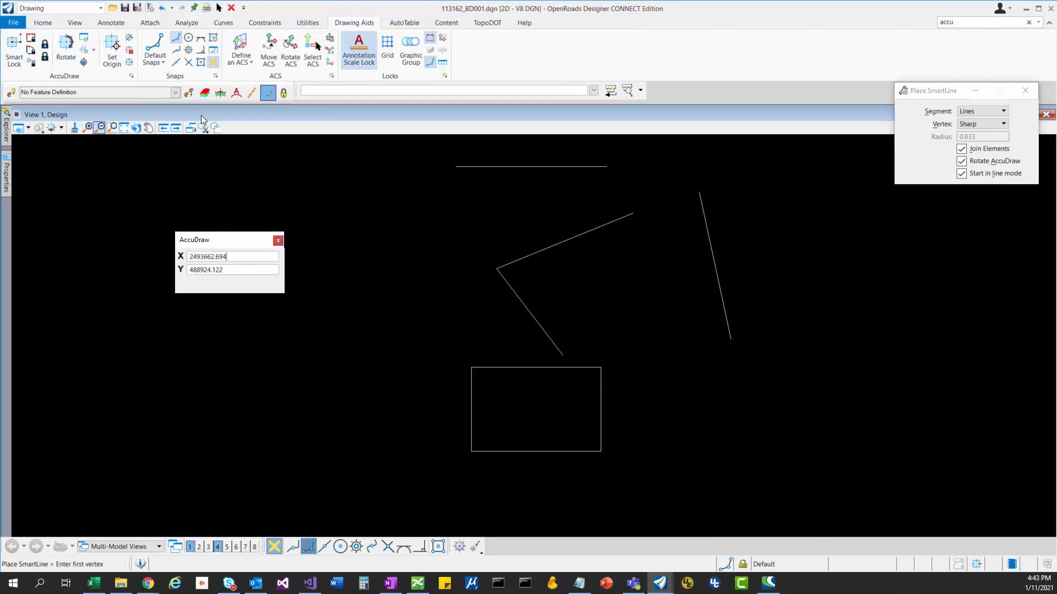
Review the AccuDraw operation and display settings and its keyboard shortcut list, including the Set Origin entries.
left_click(130, 60)
left_click(132, 76)
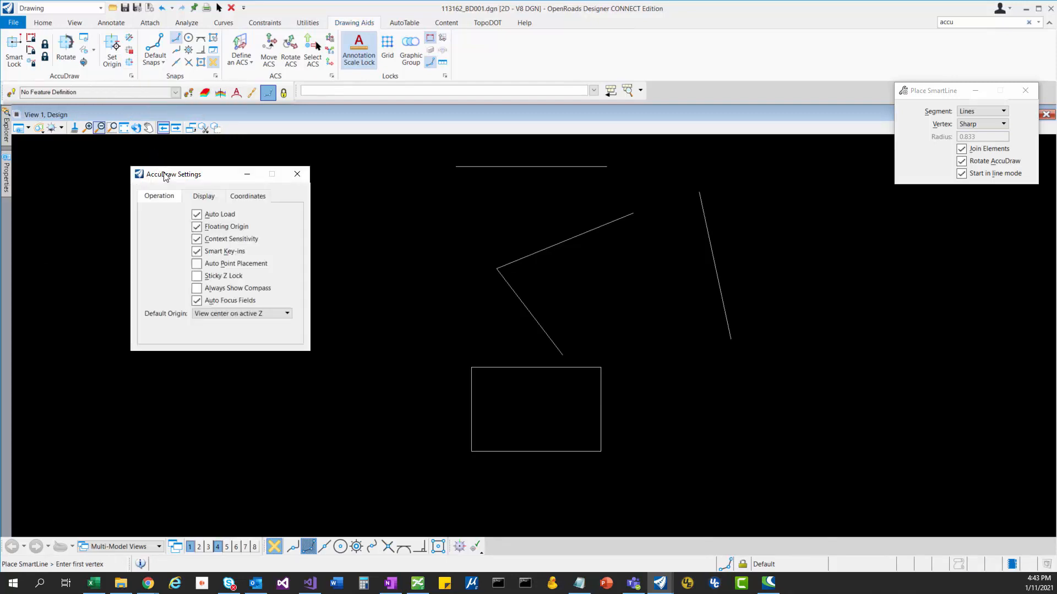
left_click_drag(173, 175, 149, 143)
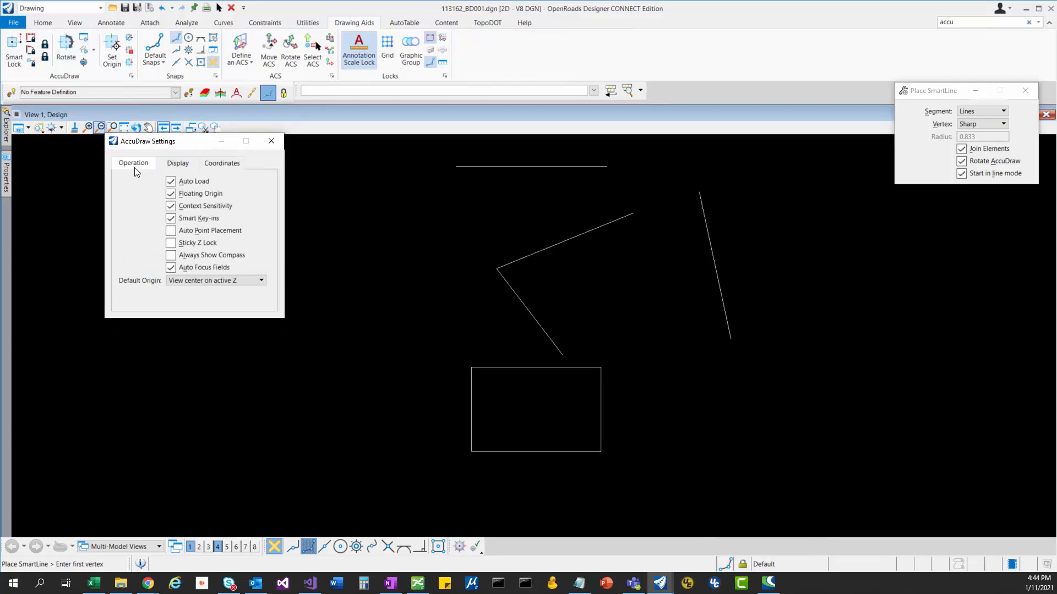
left_click(167, 164)
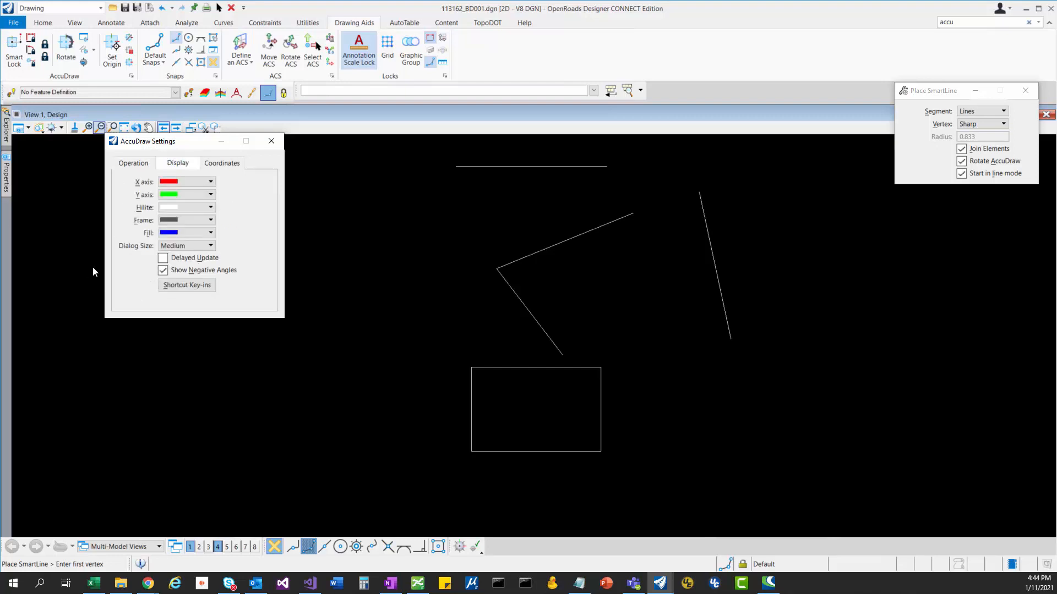
left_click(187, 285)
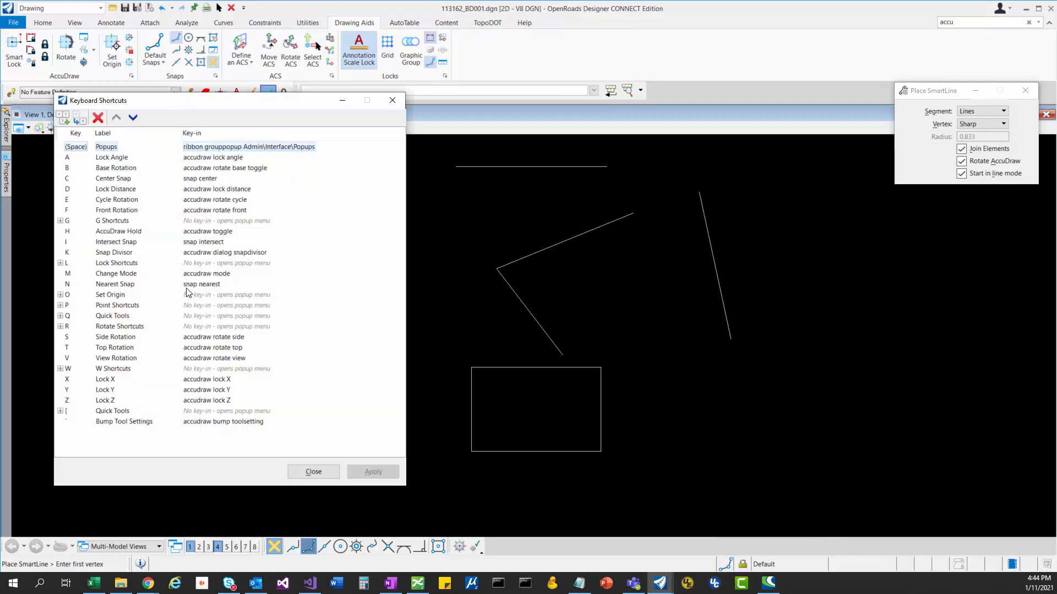
left_click_drag(244, 101, 216, 70)
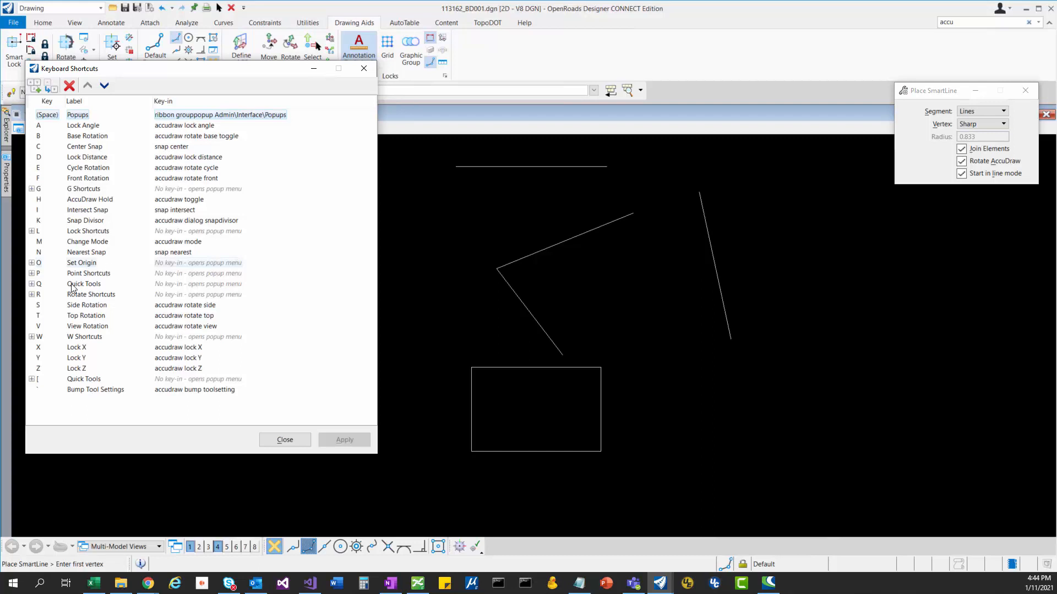
left_click(31, 263)
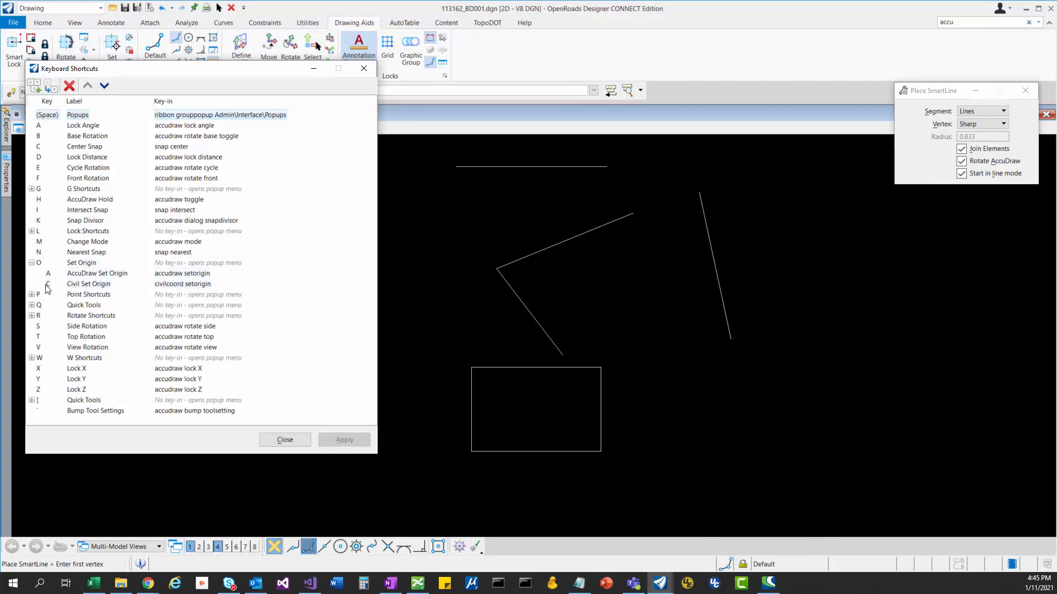
left_click(364, 69)
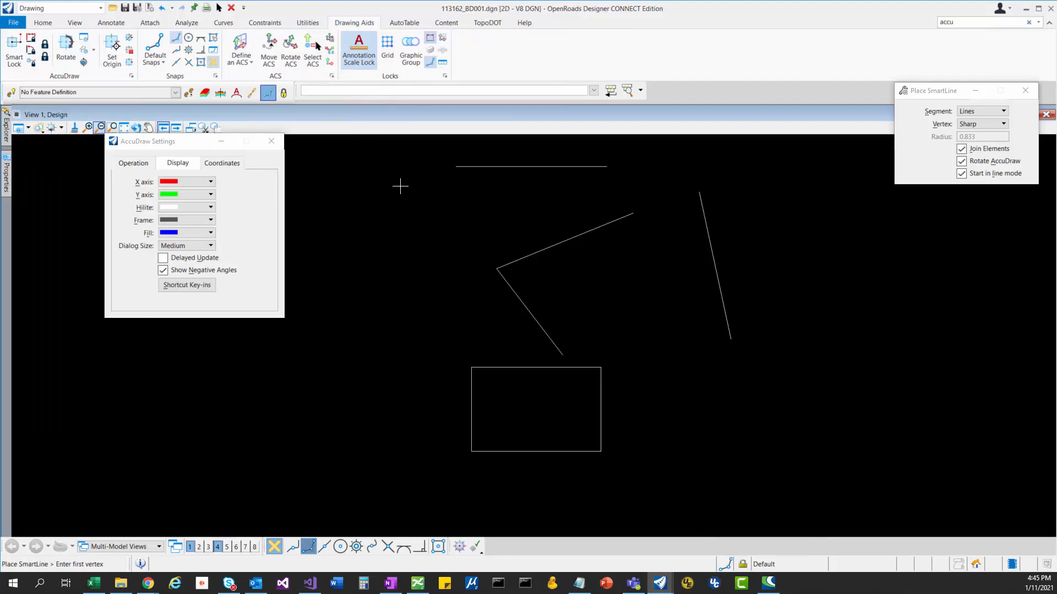
left_click(272, 141)
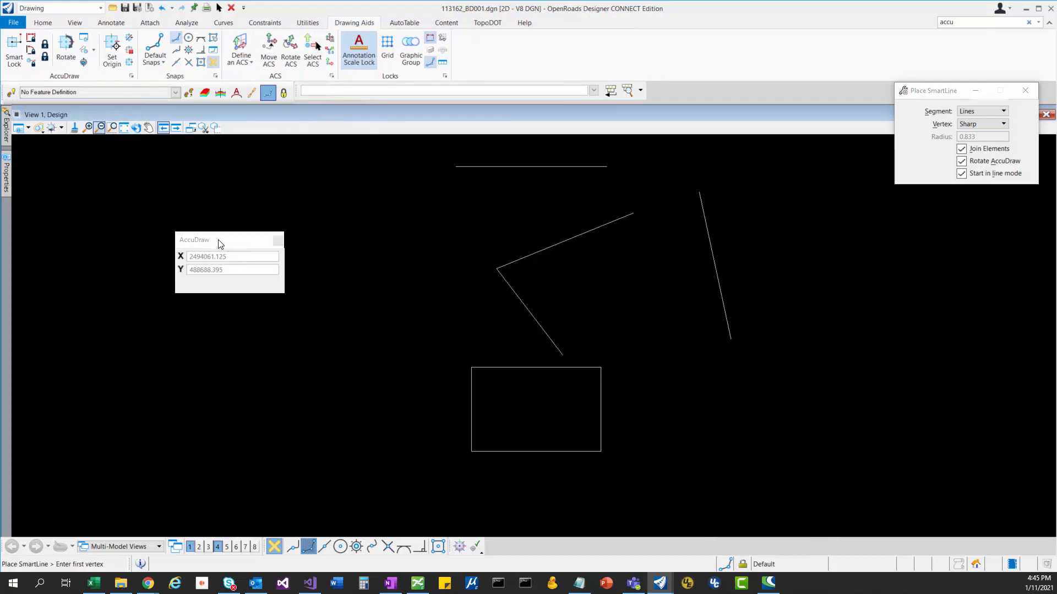
Move the AccuDraw window closer to the linework and set the AccuDraw origin at the upper horizontal line's left endpoint.
left_click_drag(219, 240, 301, 199)
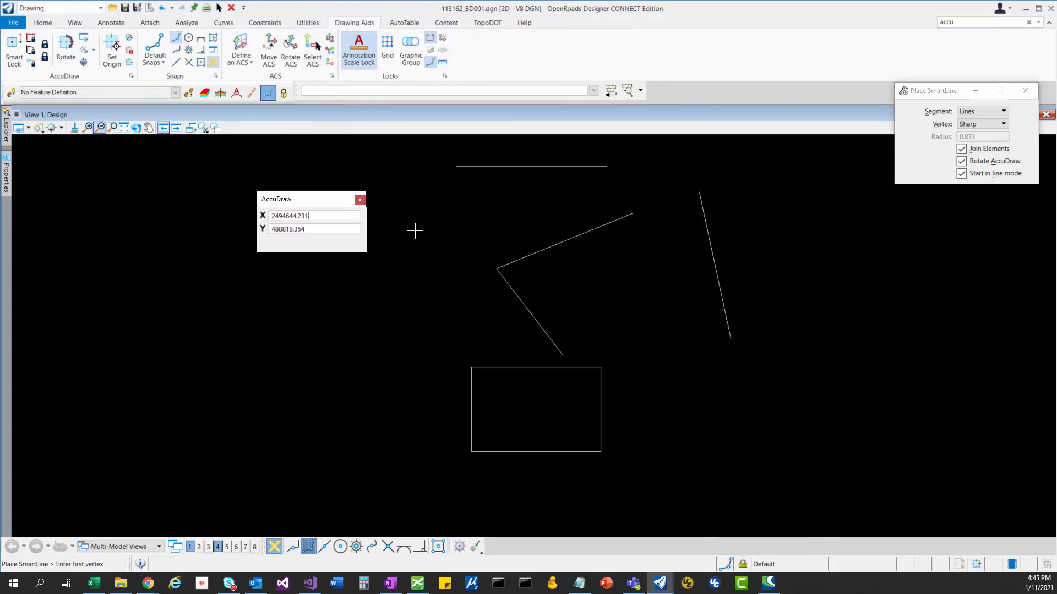
left_click(42, 22)
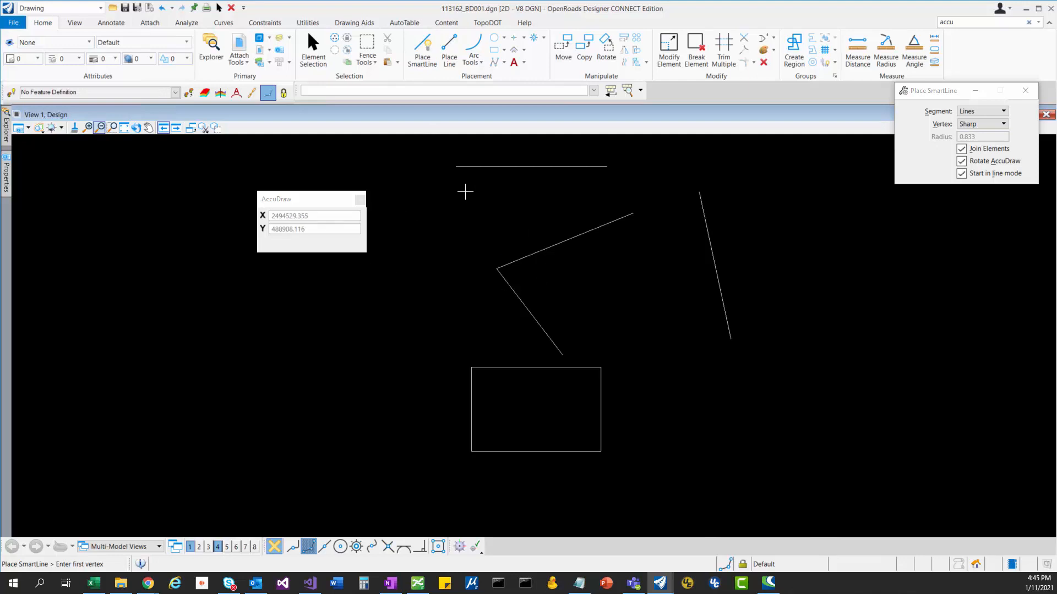
key("F11")
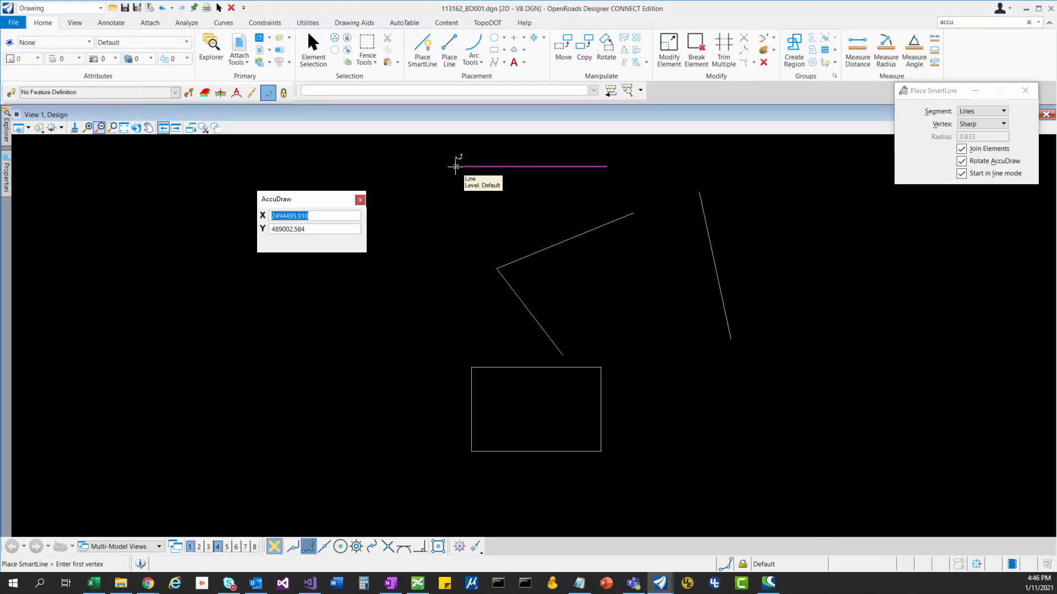
key("o")
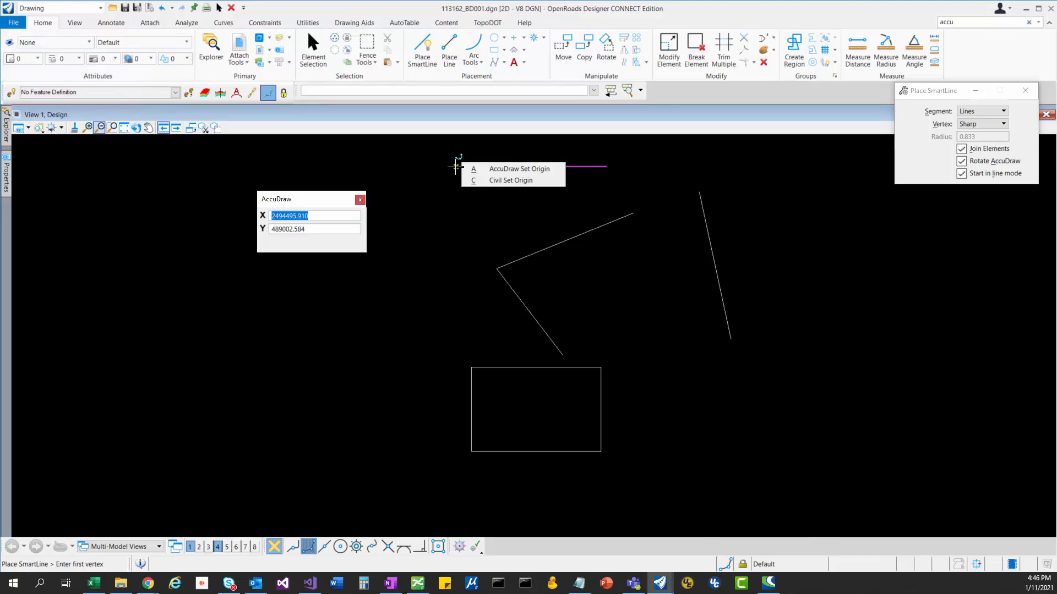
key("a")
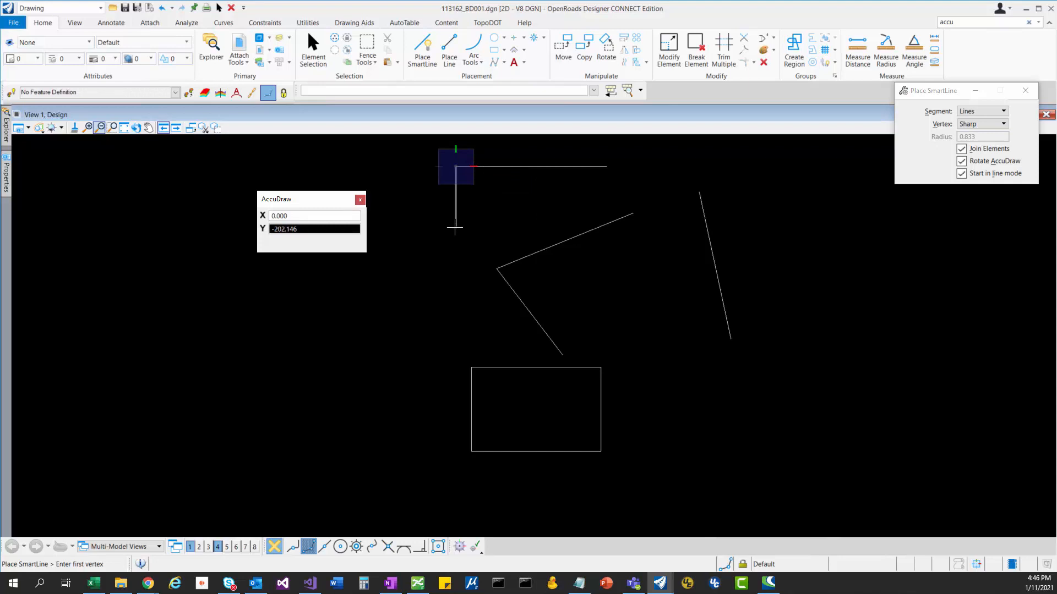
Try a Y offset of -50 from the AccuDraw origin with the X offset locked, and clear both offsets.
type("50")
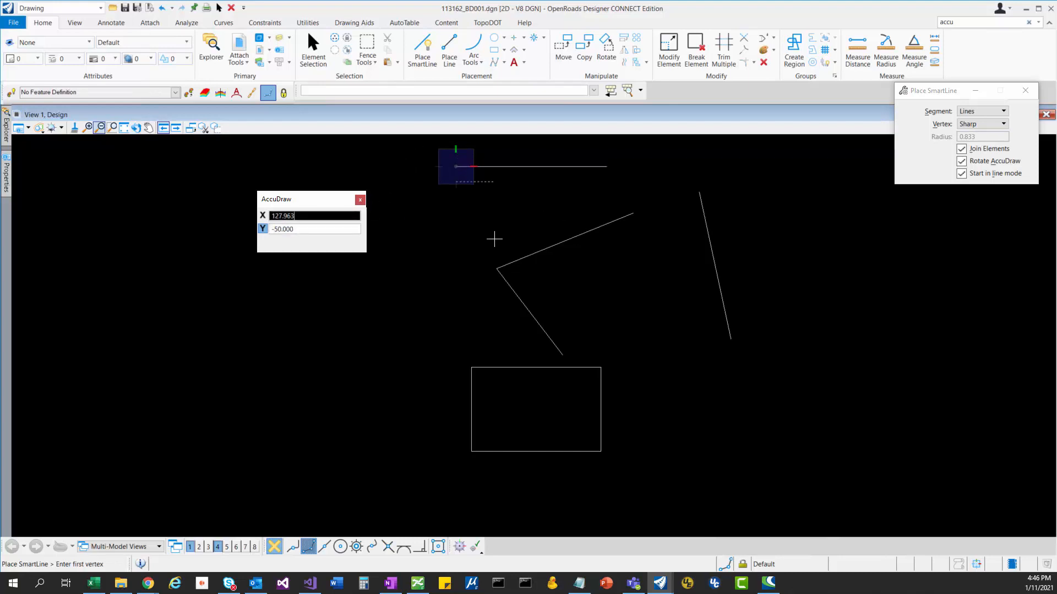
key("BackSpace")
key("BackSpace")
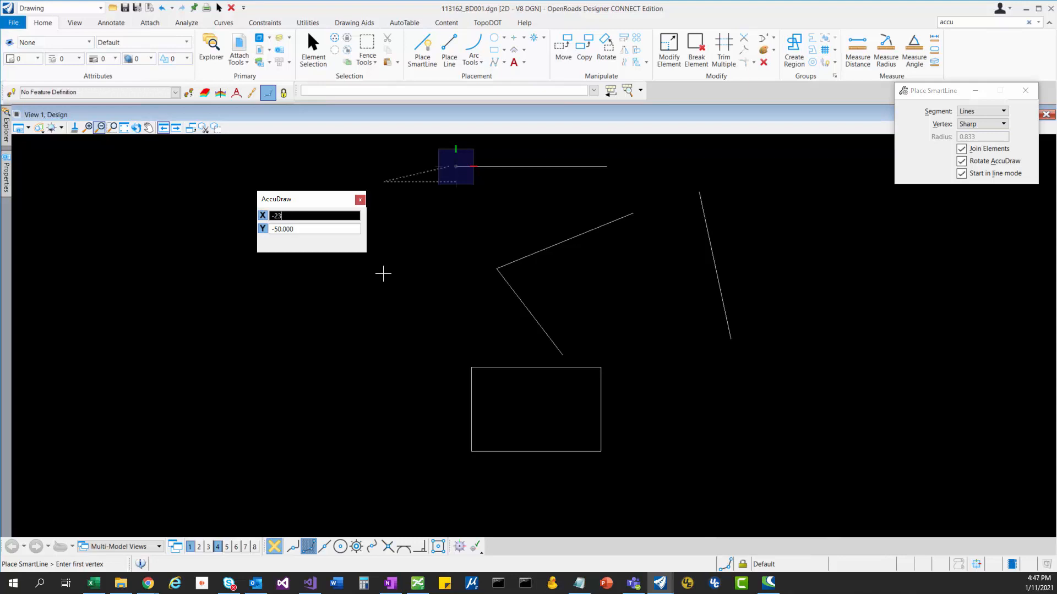
key("x")
key("BackSpace")
key("BackSpace")
key("BackSpace")
key("BackSpace")
key("BackSpace")
key("BackSpace")
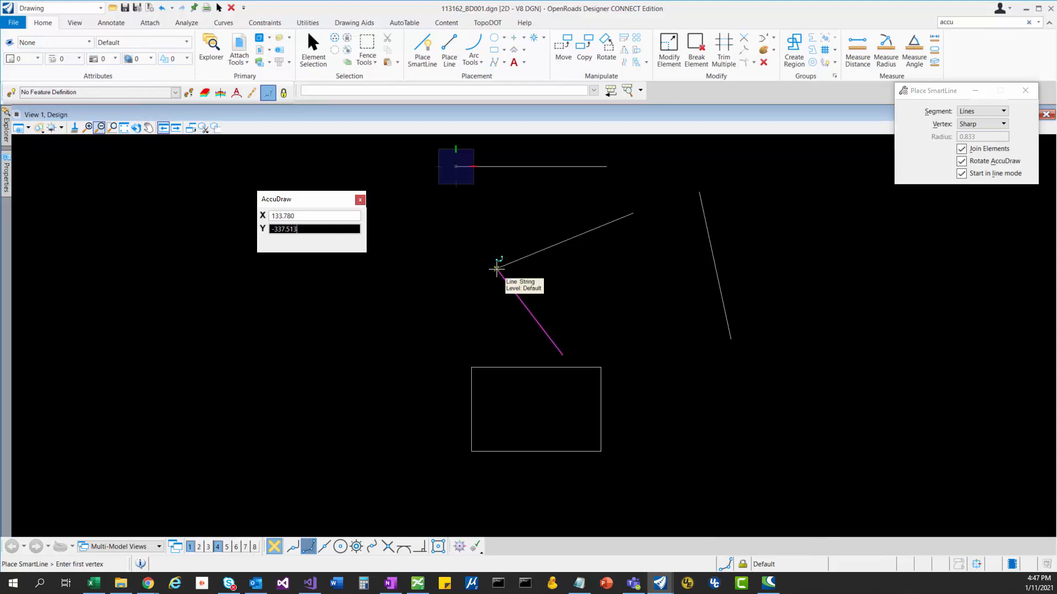
Try locking the Y offset to the line string's corner vertex with an X offset of 0.
key("Tab")
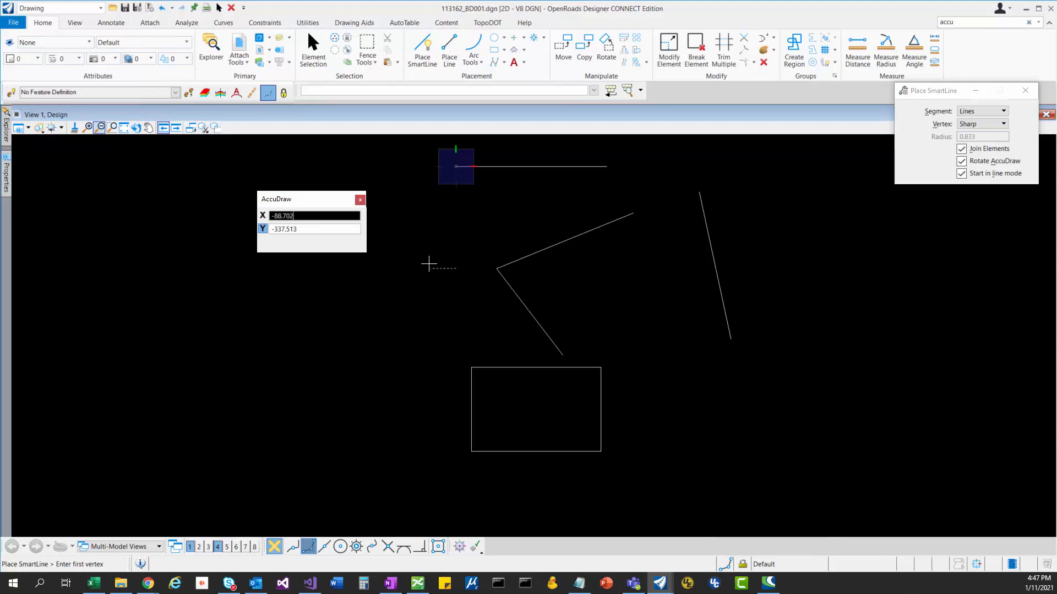
type("0")
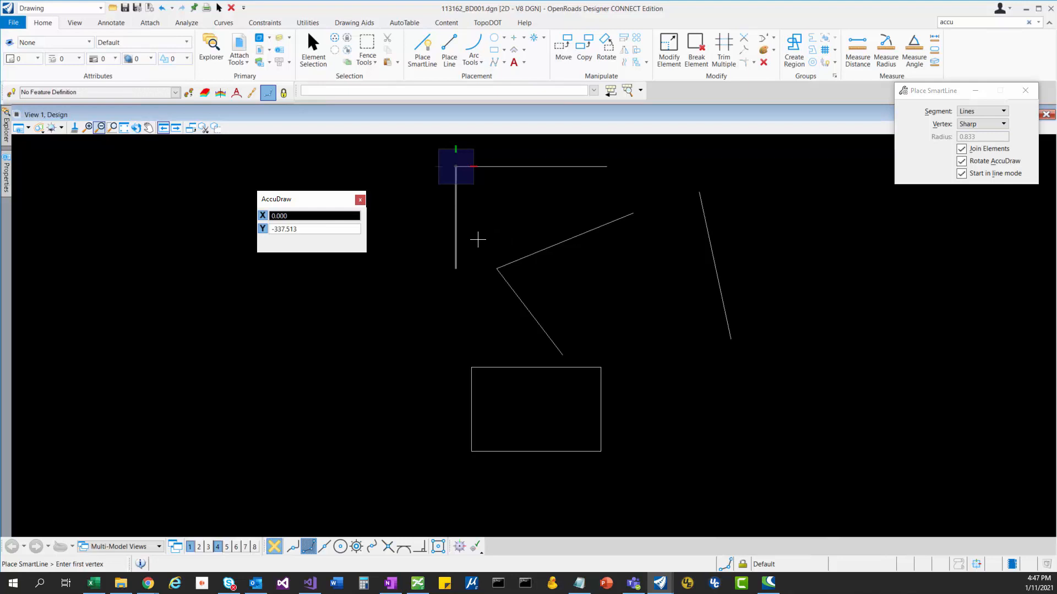
Try AccuDraw's polar mode with distance and angle locks, and return to rectangular coordinates.
key("space")
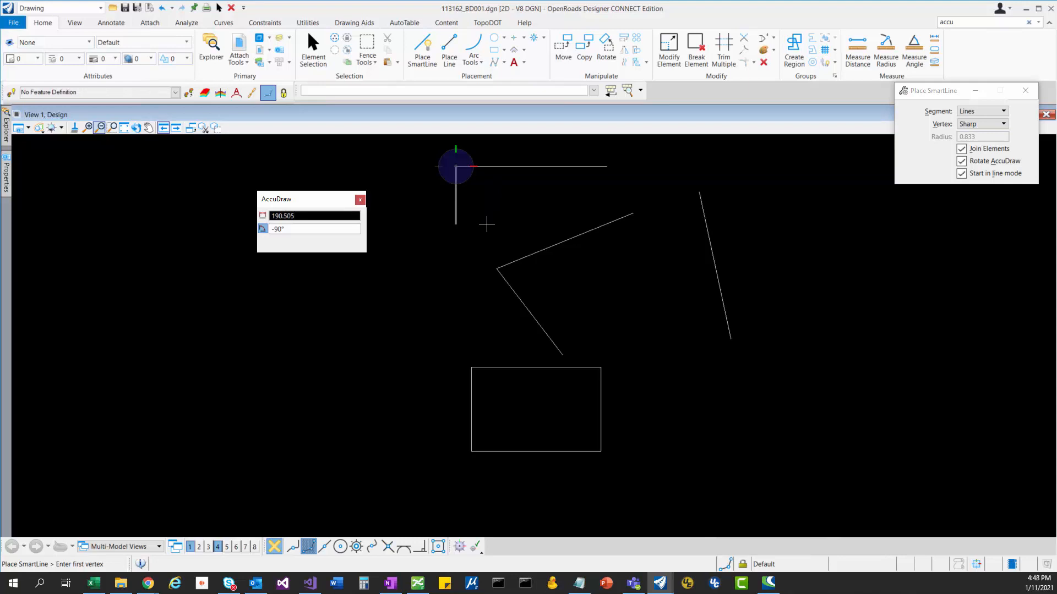
key("d")
key("a")
key("Tab")
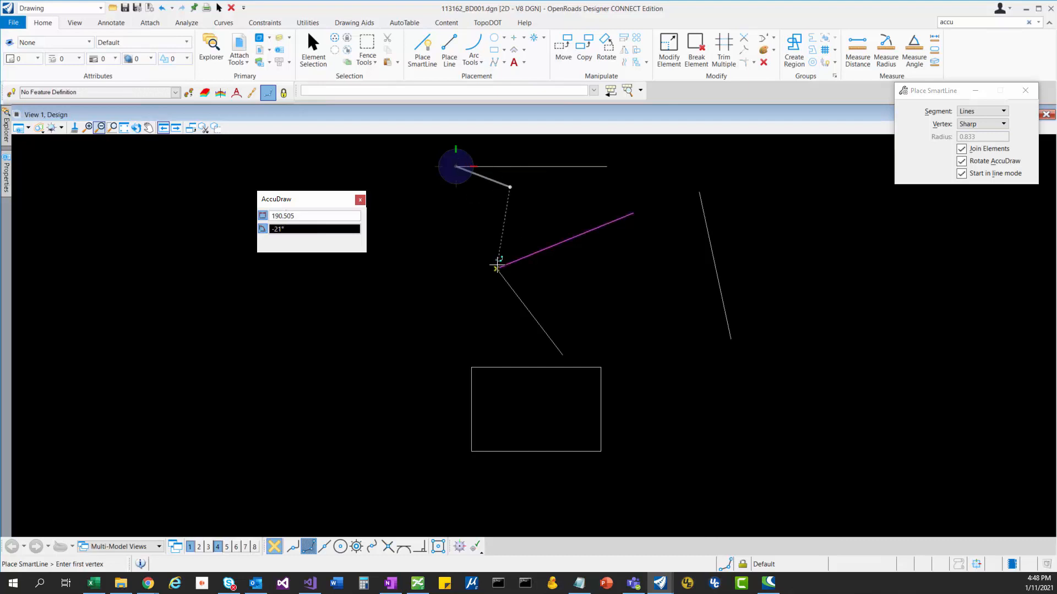
key("space")
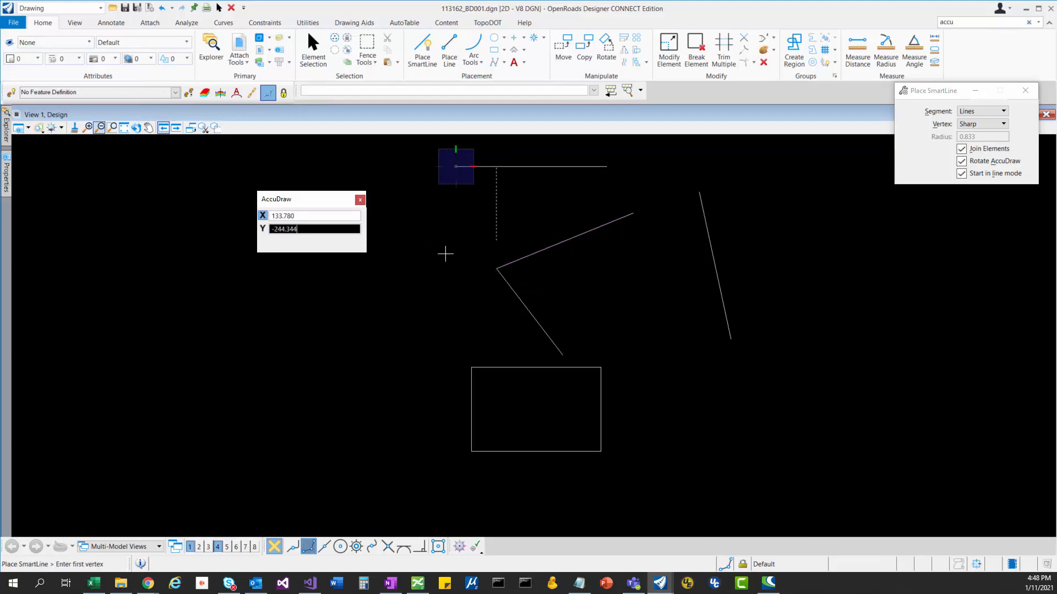
key("space")
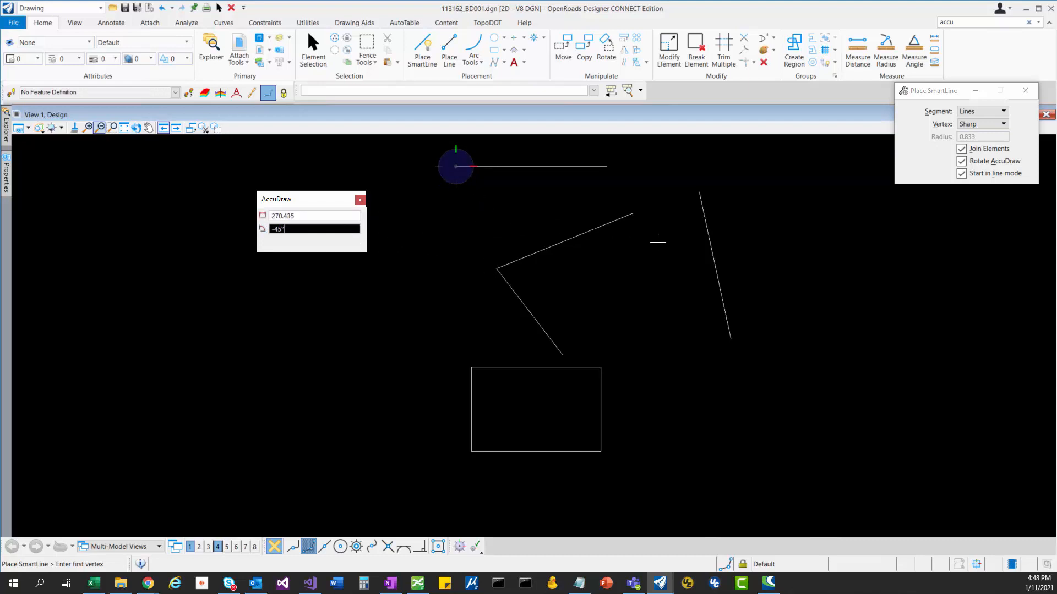
key("space")
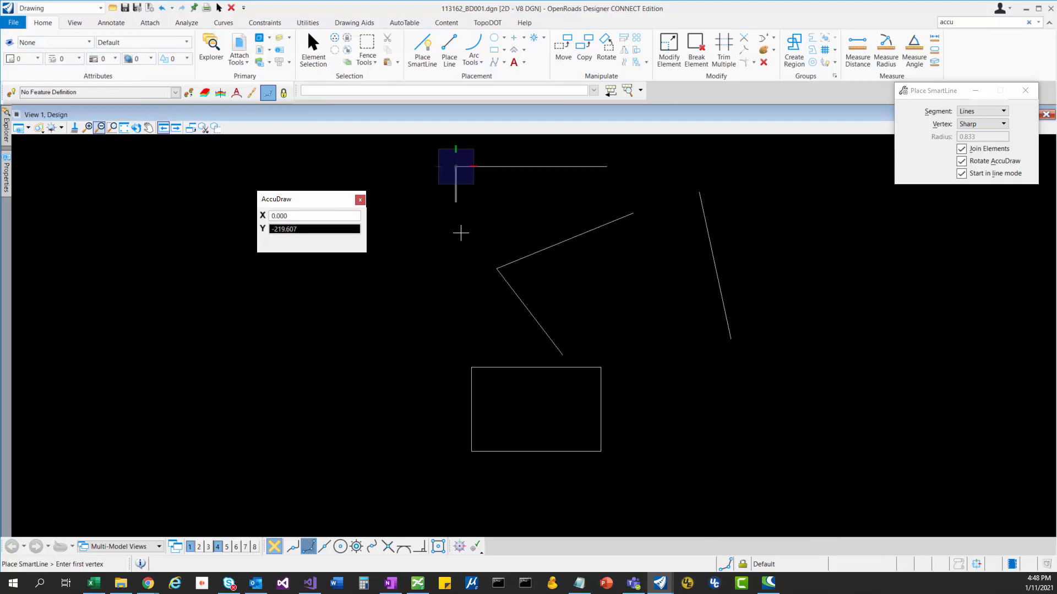
Place the SmartLine's first vertex at X 0 and Y -50 from the upper line's left endpoint.
type("0")
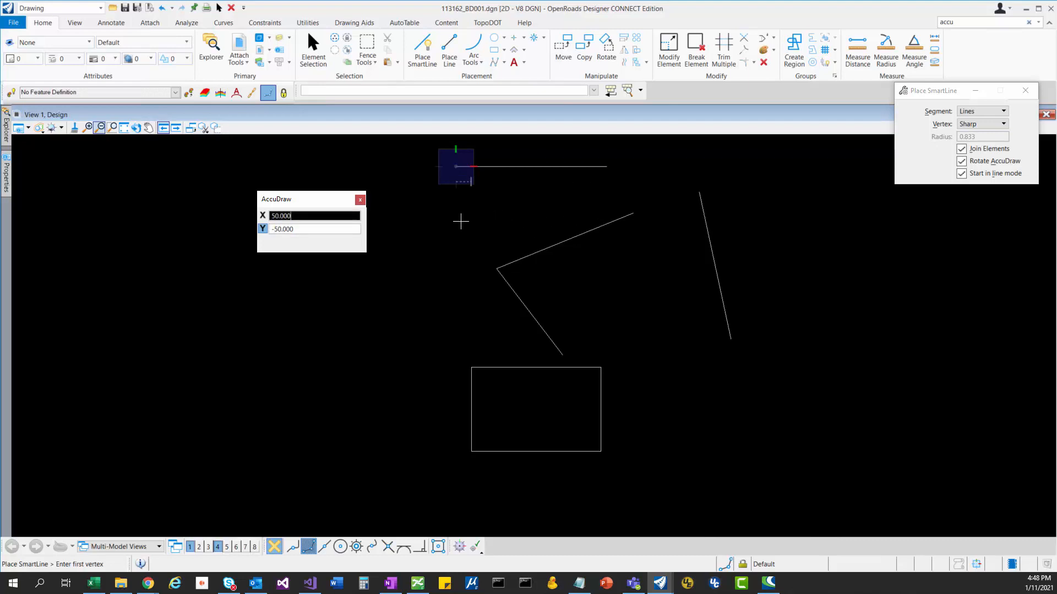
key("Tab")
left_click(498, 191)
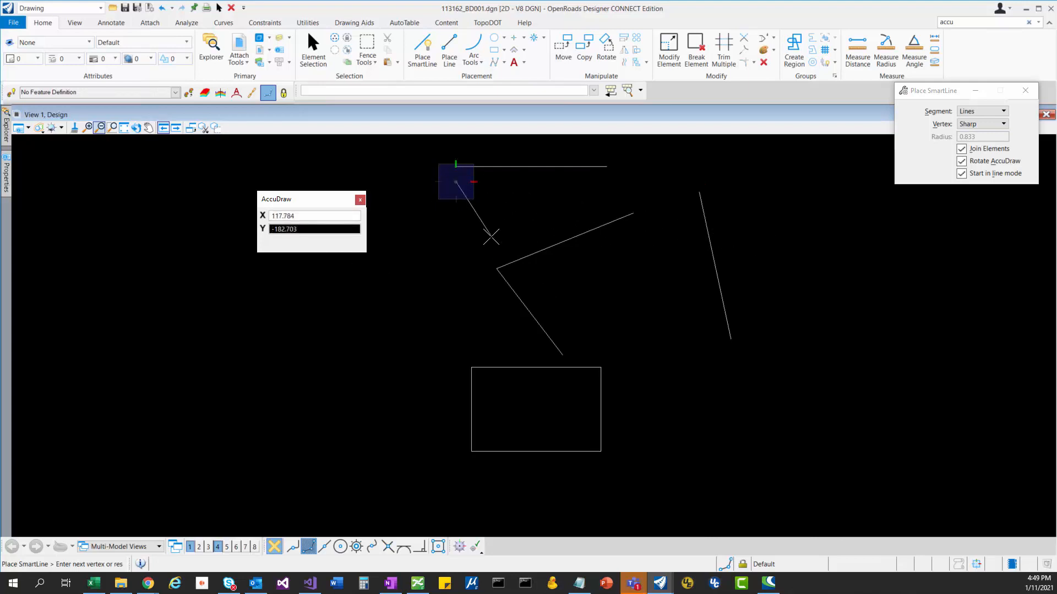
Rotate the AccuDraw compass to align with the upper segment of the angled line string.
key("r")
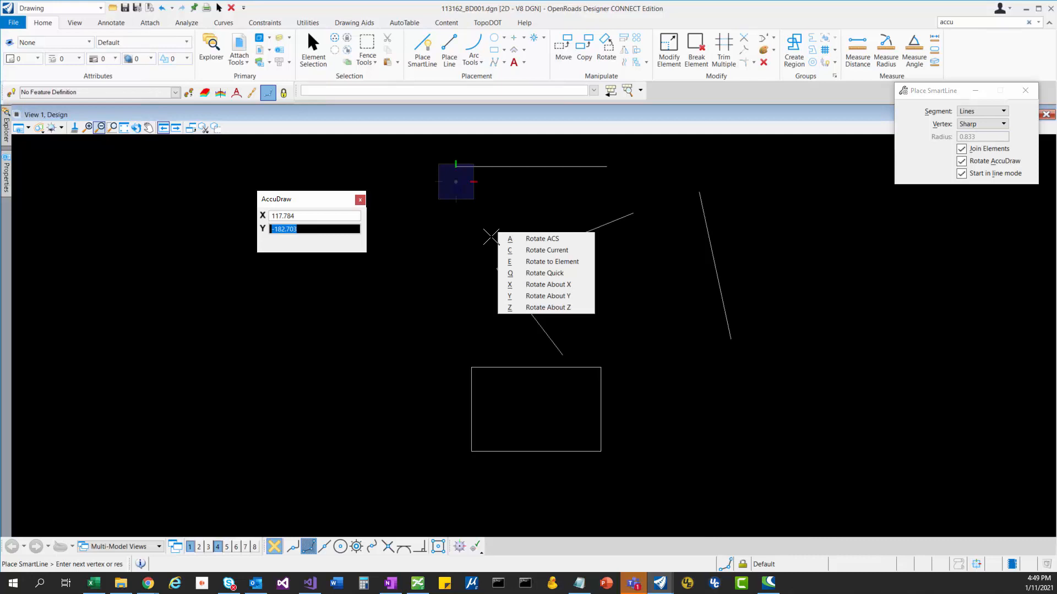
key("e")
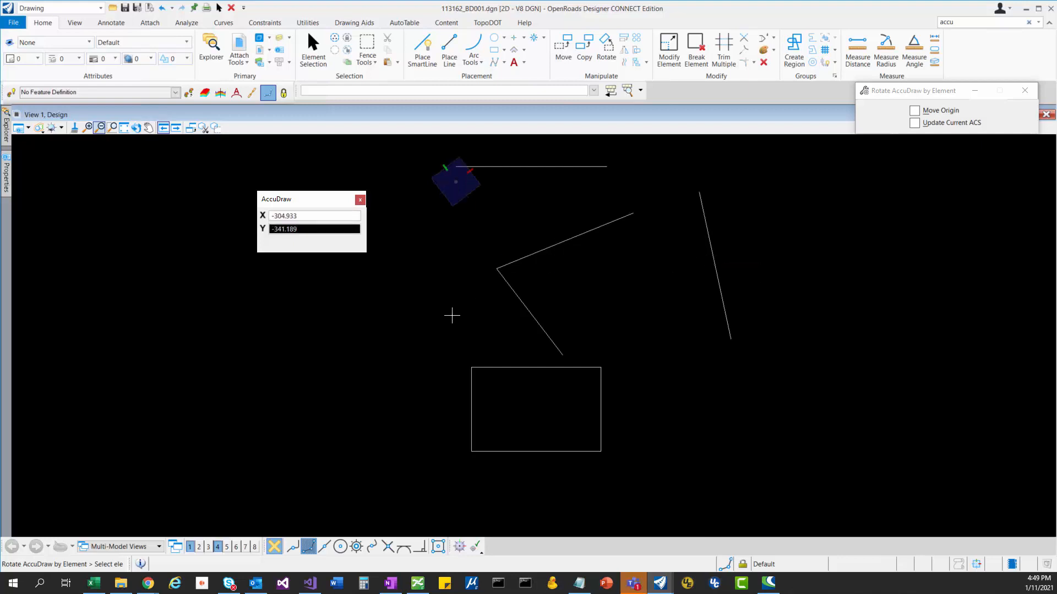
left_click(550, 247)
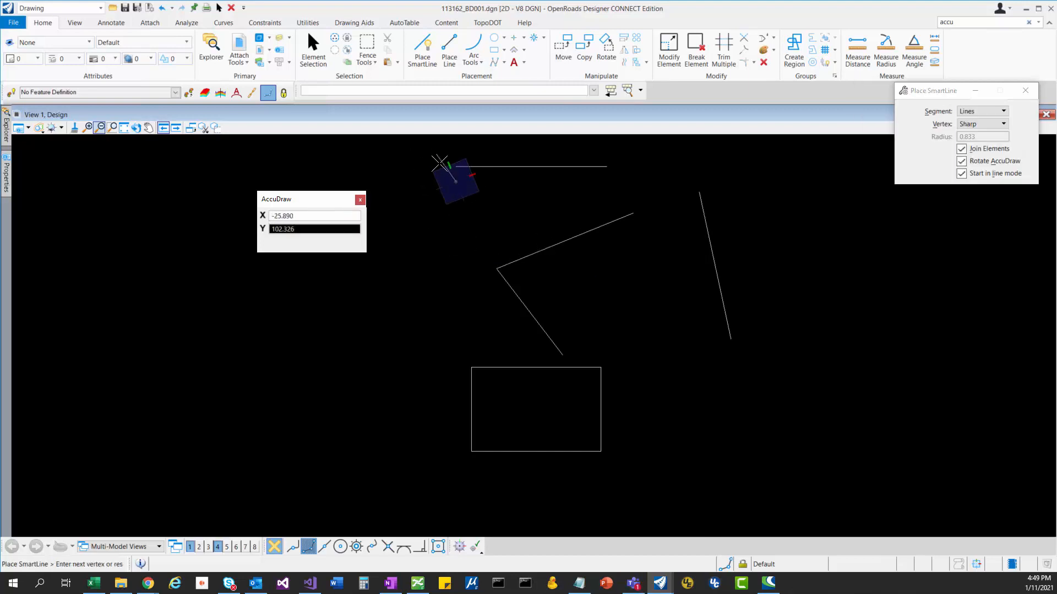
Try offsets of 50 and -50 along the rotated AccuDraw axes for the SmartLine's next vertex.
type("50")
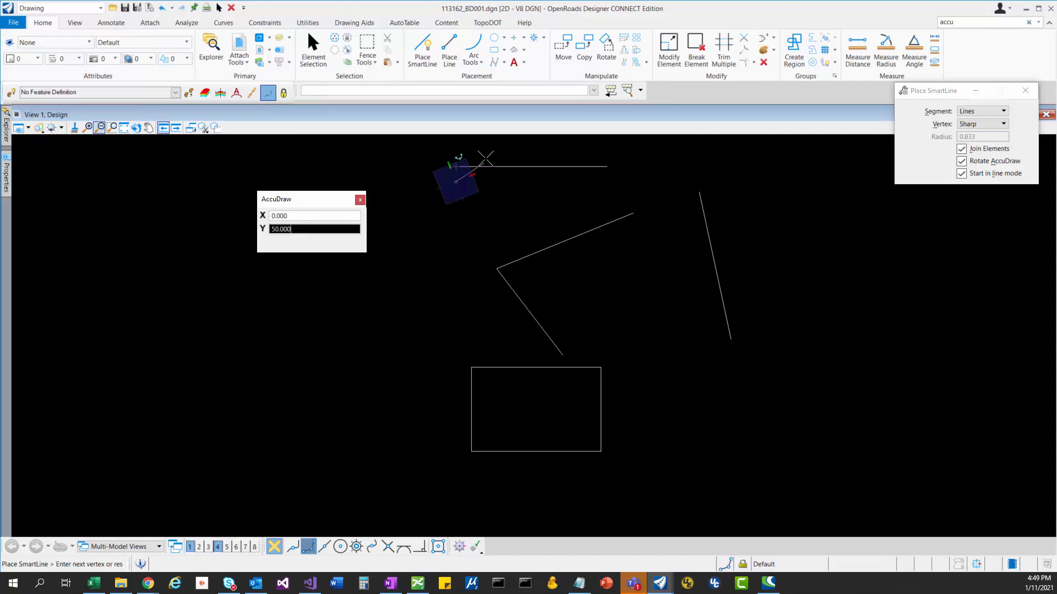
type("-50")
Bring up the AccuDraw keyboard shortcut list directly from the AccuDraw coordinate window for review.
left_click(351, 22)
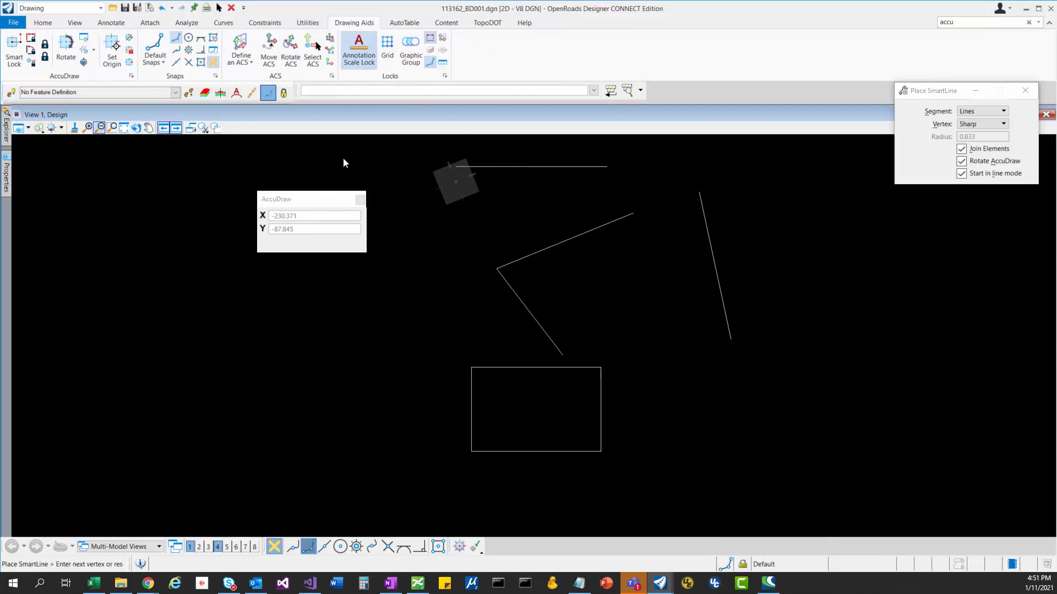
left_click(325, 214)
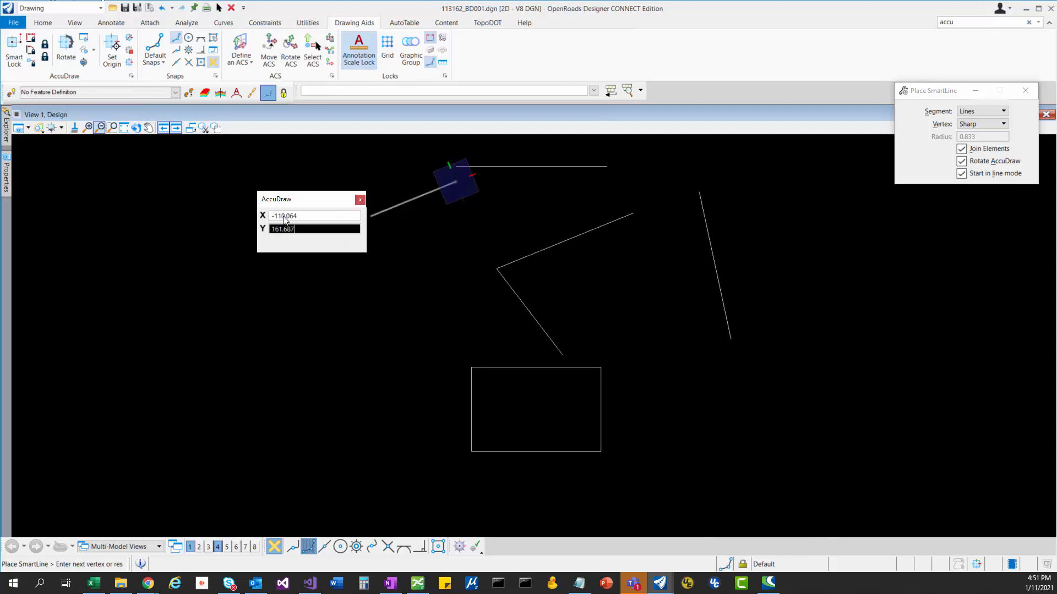
key("question")
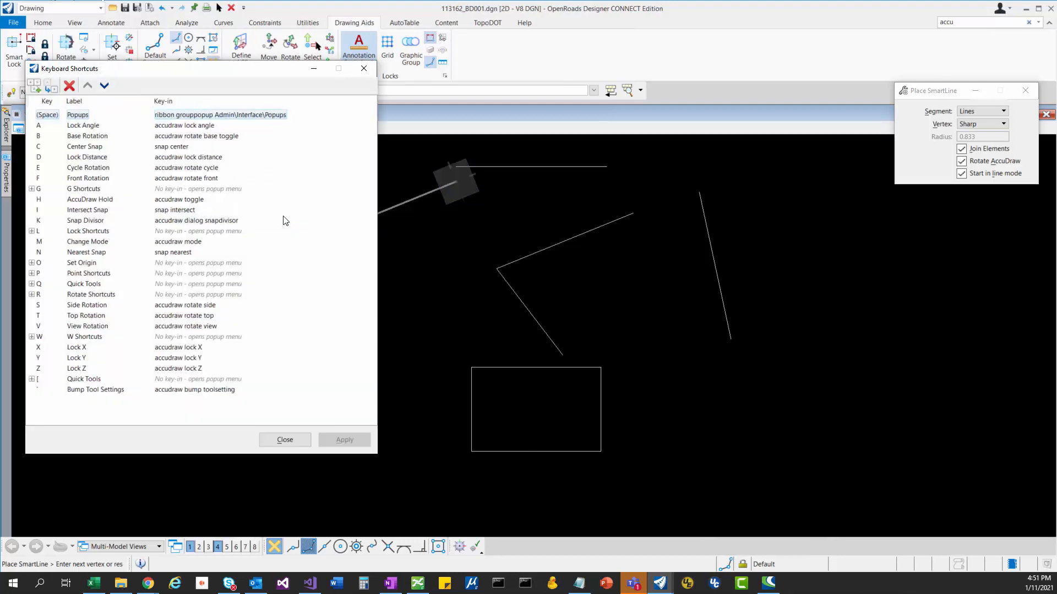
left_click_drag(121, 70, 132, 66)
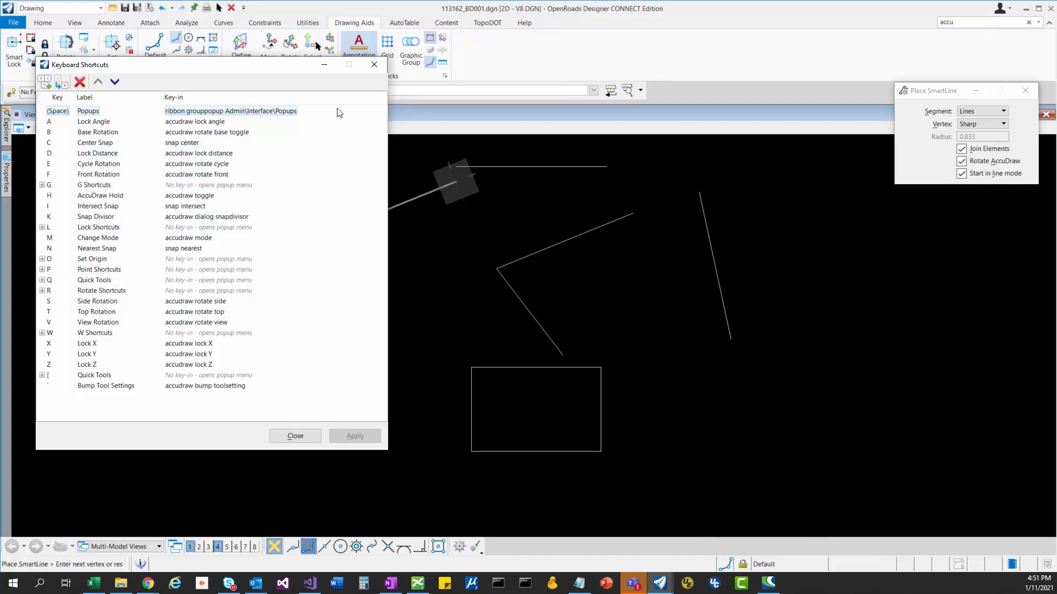
Switch to the center snap with the AccuDraw shortcut, and bring up the Keyboard Shortcuts list again to review the Set Origin entry.
left_click(374, 65)
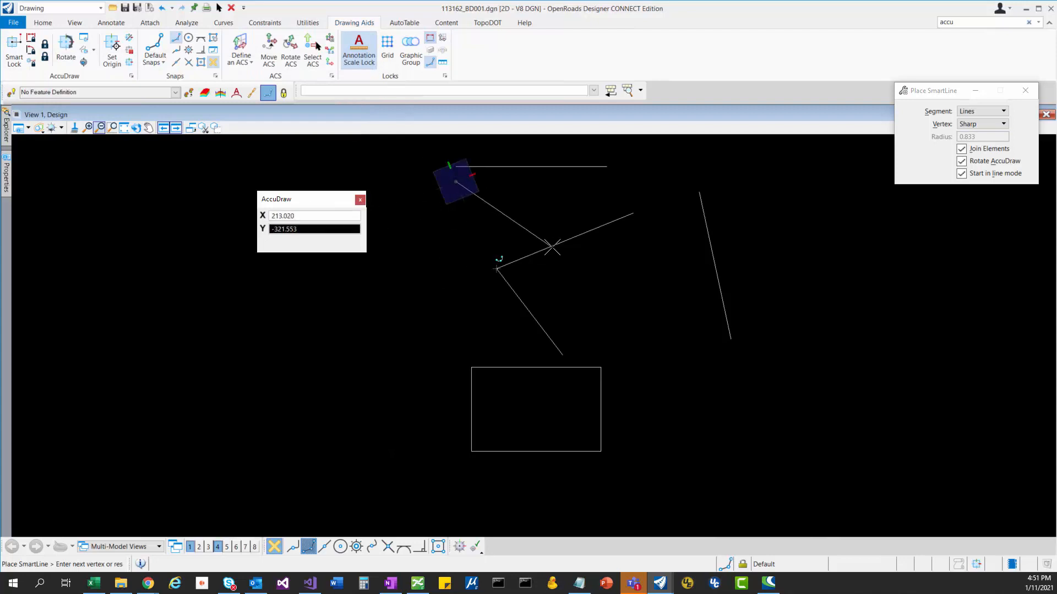
key("c")
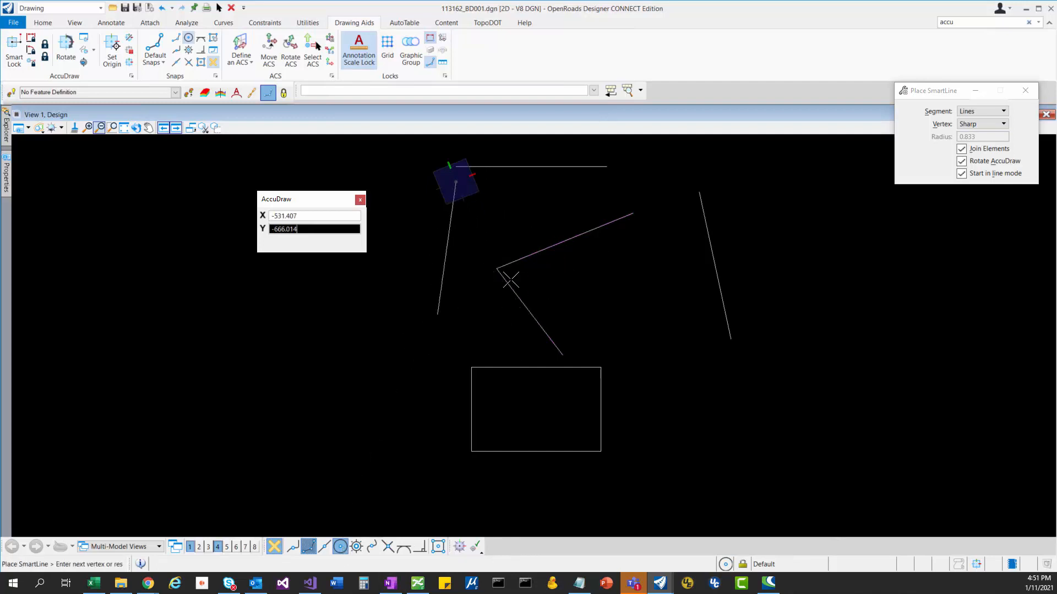
key("space")
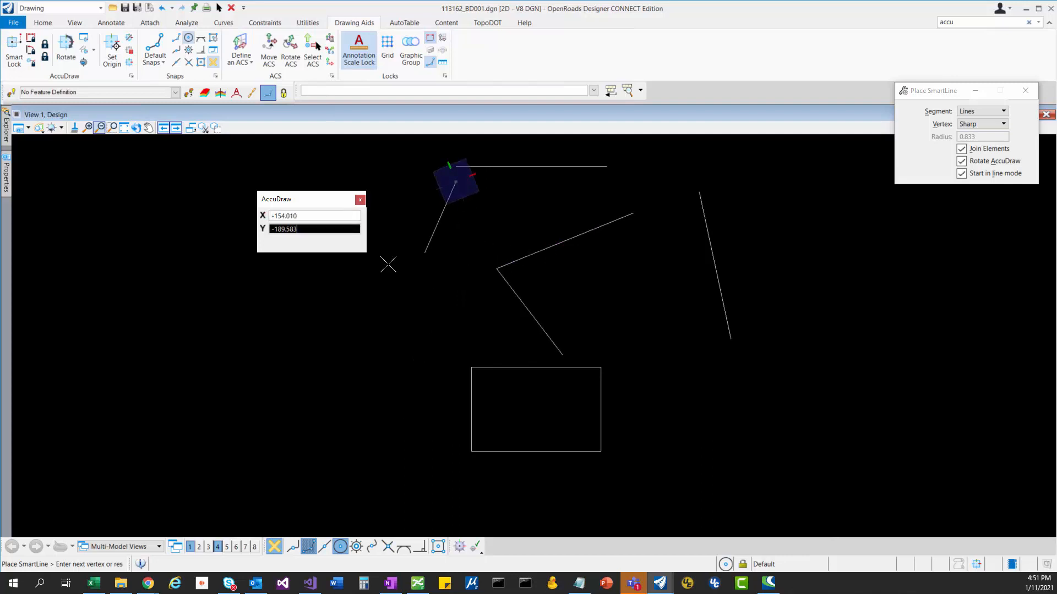
key("question")
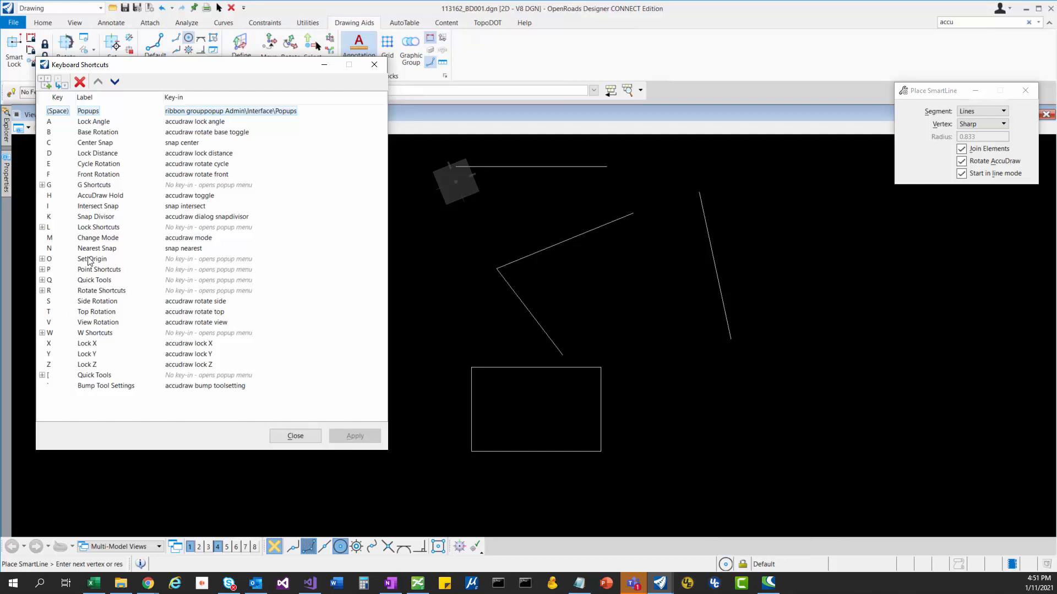
left_click(375, 65)
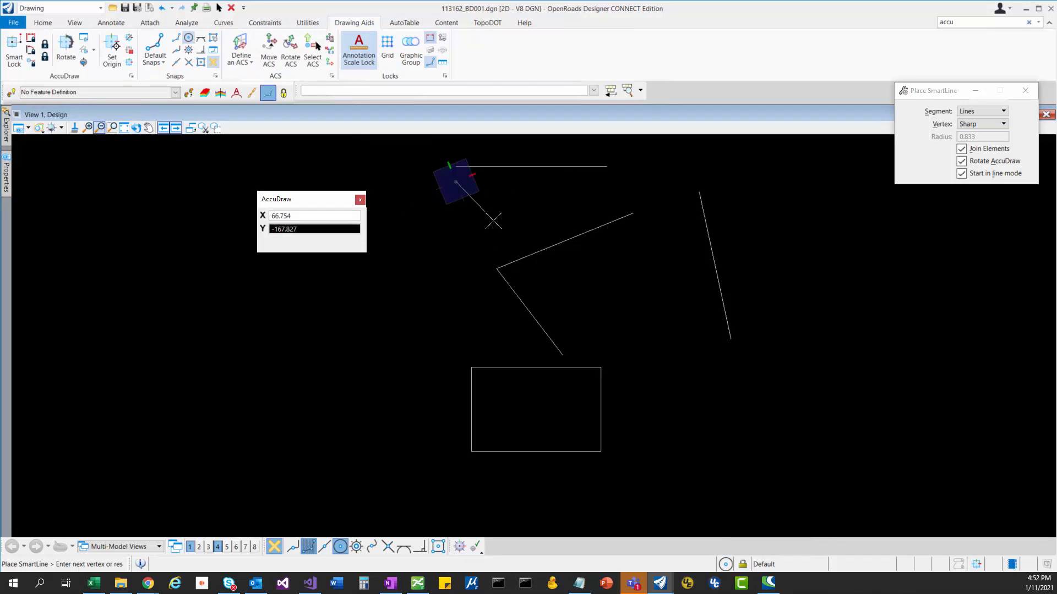
Rotate the AccuDraw axes toward a point picked below the upper line, and realign the compass with the view.
key("r")
key("q")
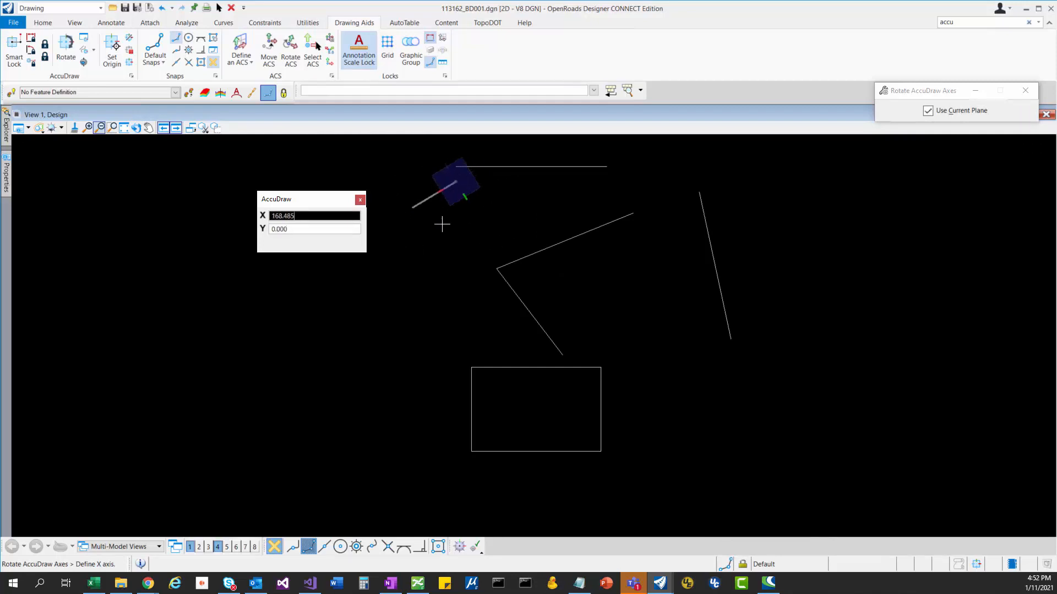
left_click(545, 207)
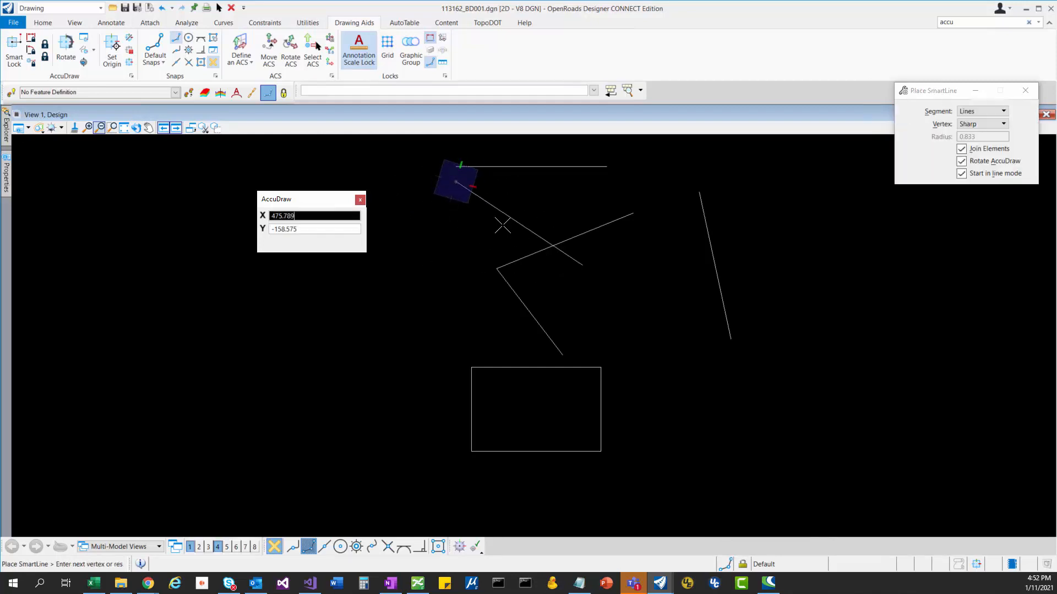
key("v")
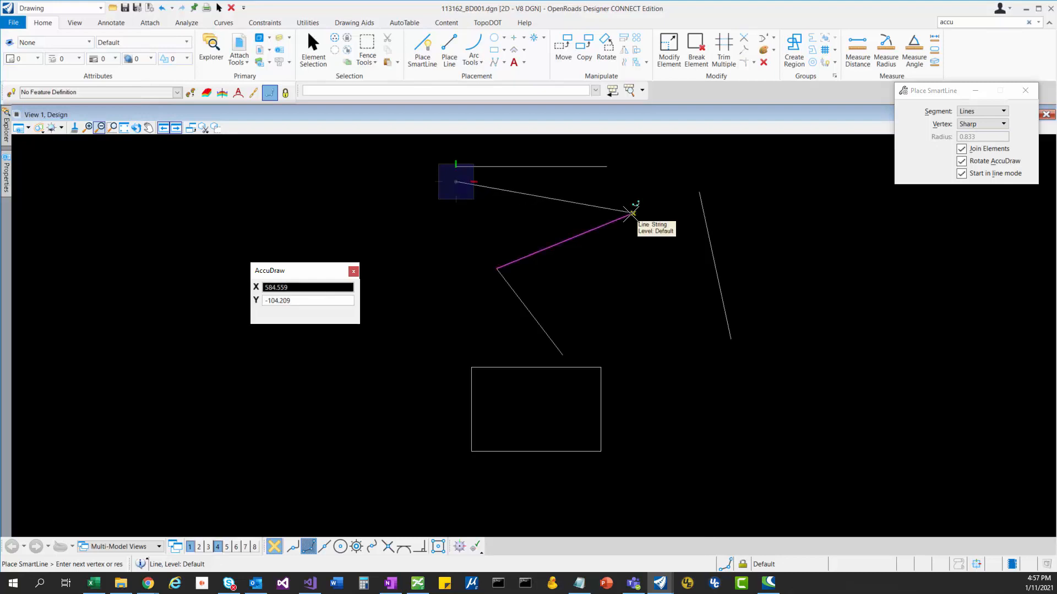
Set the AccuDraw origin at the angled line string's upper endpoint and place the SmartLine vertex at X -100 along its axis.
key("o")
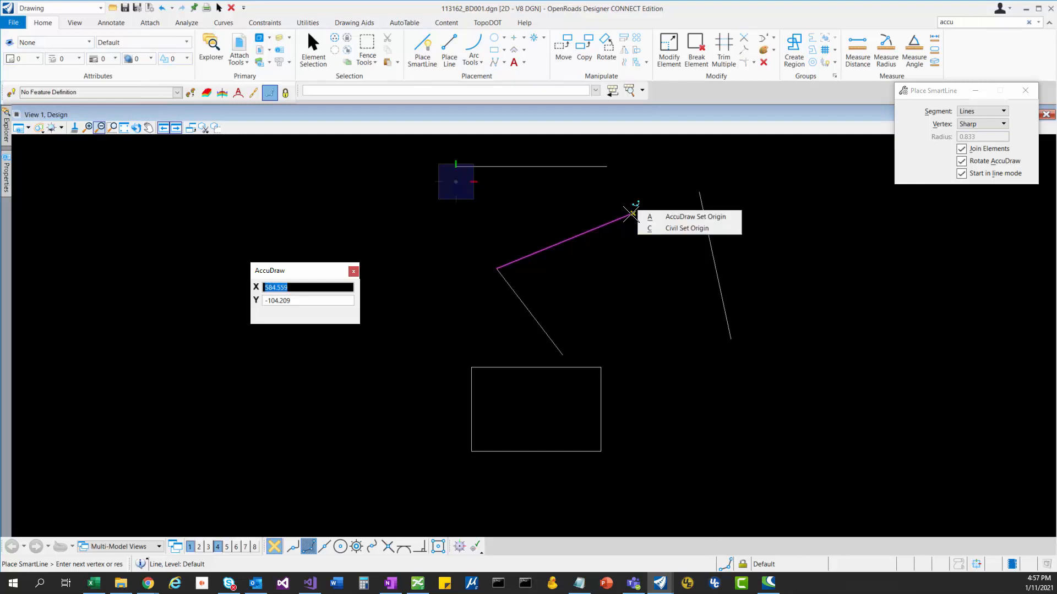
key("a")
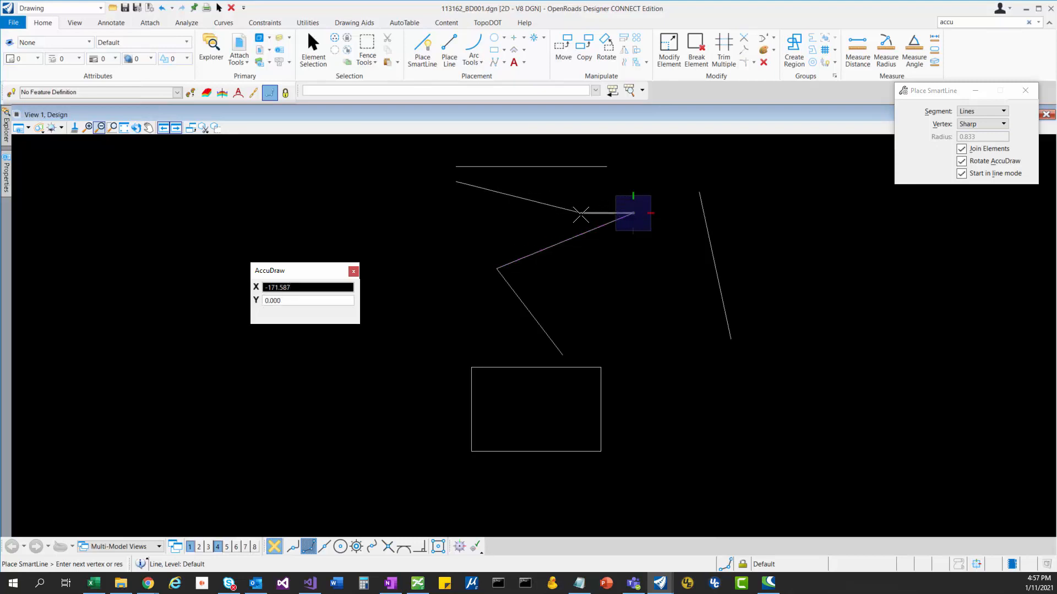
type("100")
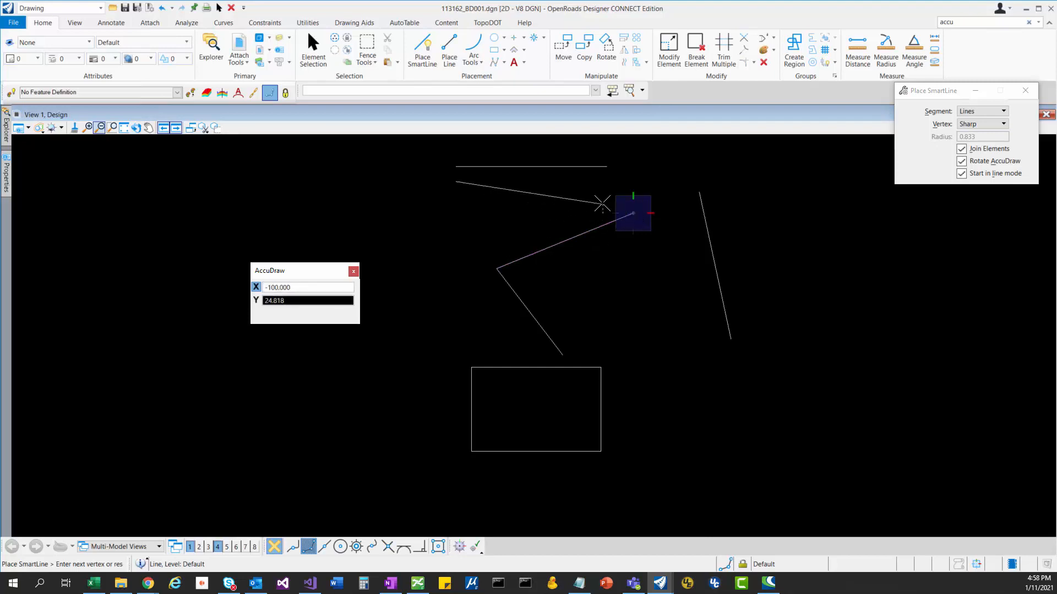
left_click(603, 211)
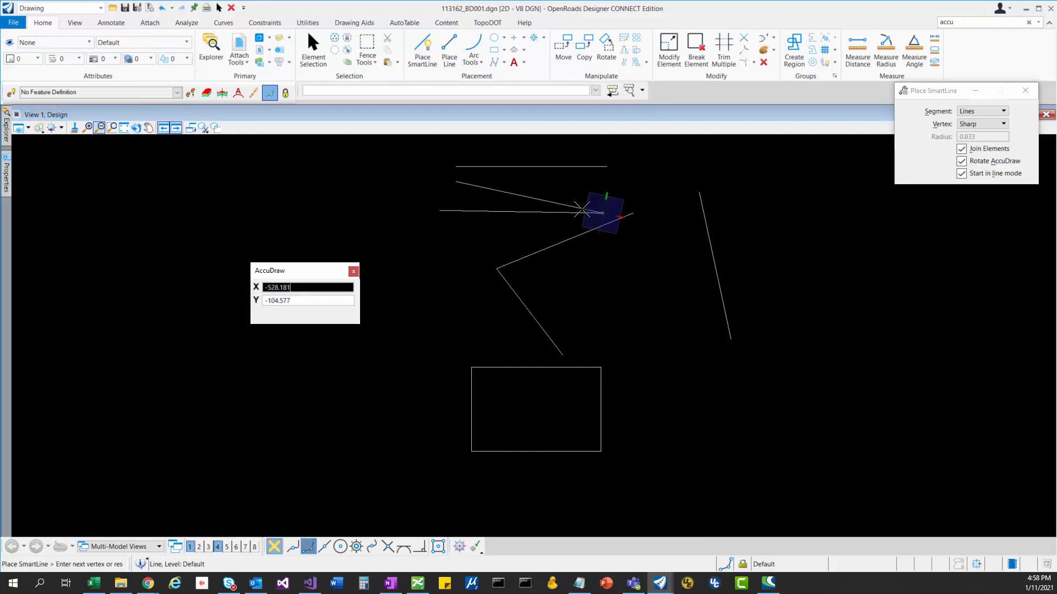
Place another SmartLine vertex freehand near the angled line string's corner and undo it.
left_click(479, 242)
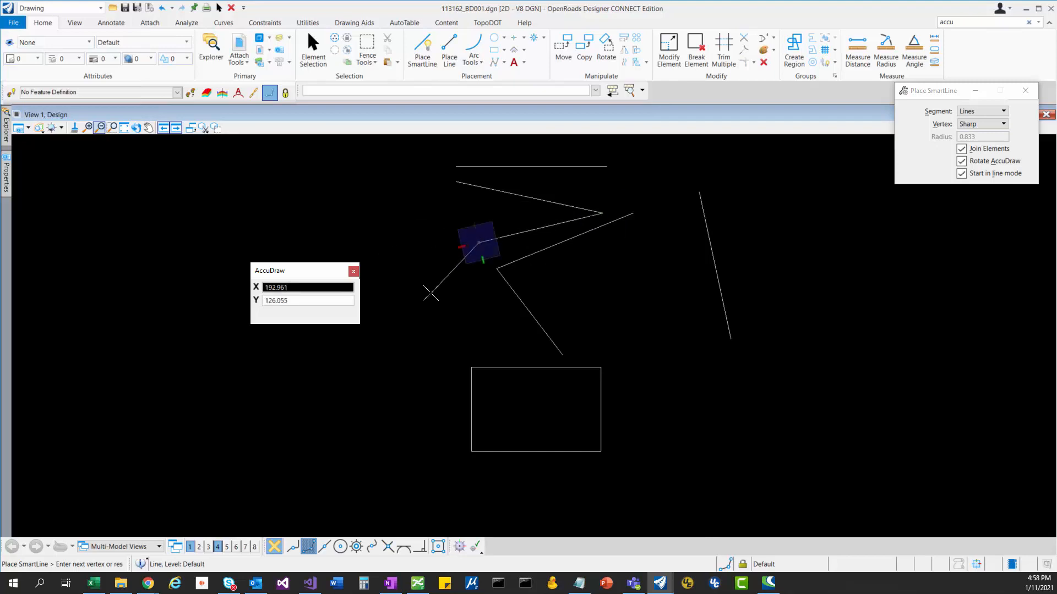
key("ctrl+z")
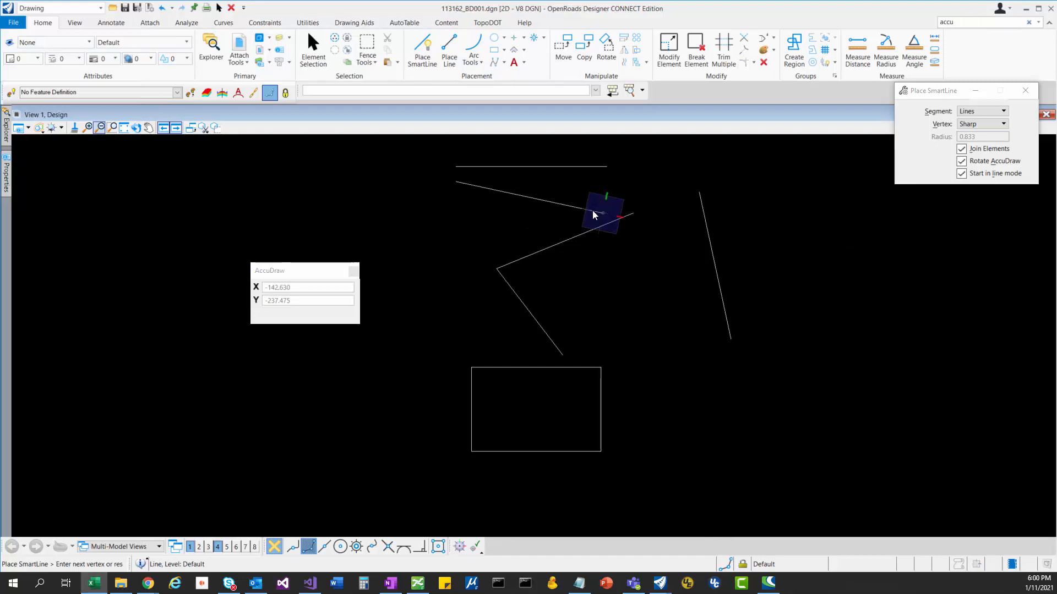
Return the input focus to the AccuDraw coordinate window while placing the SmartLine.
left_click(571, 13)
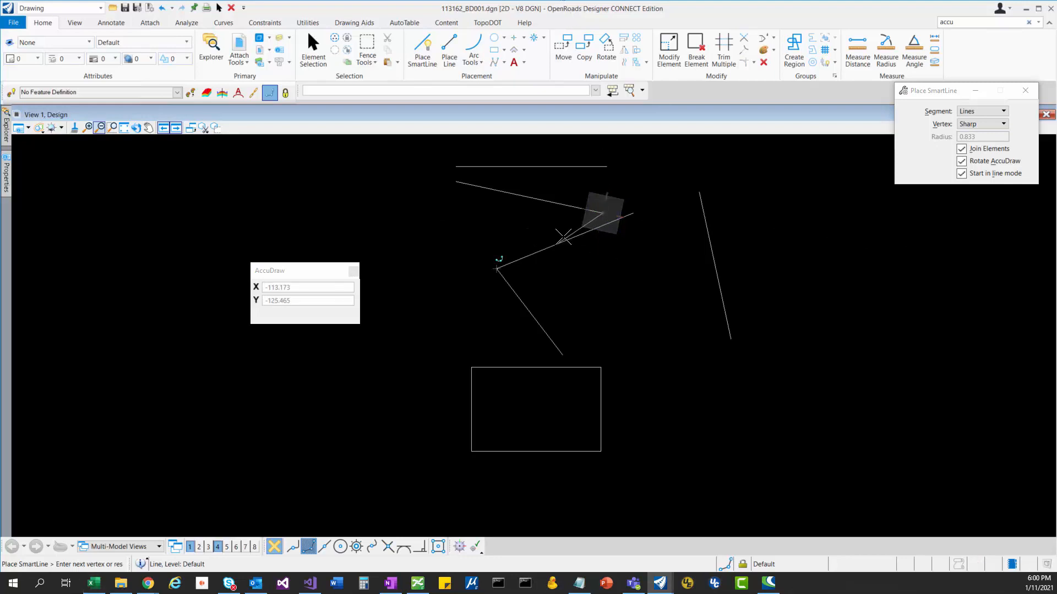
left_click(339, 263)
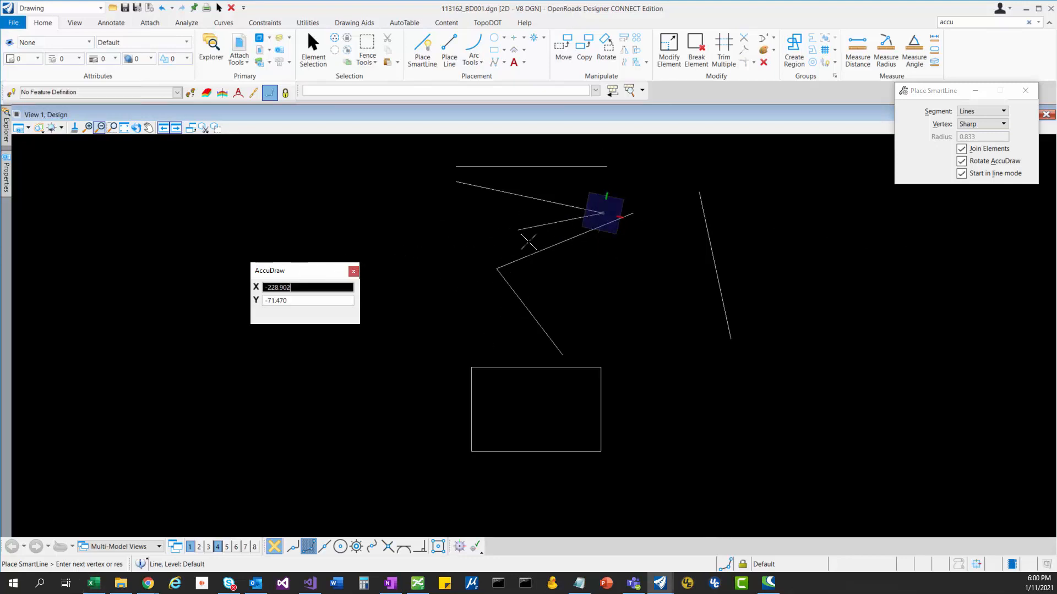
left_click(325, 547)
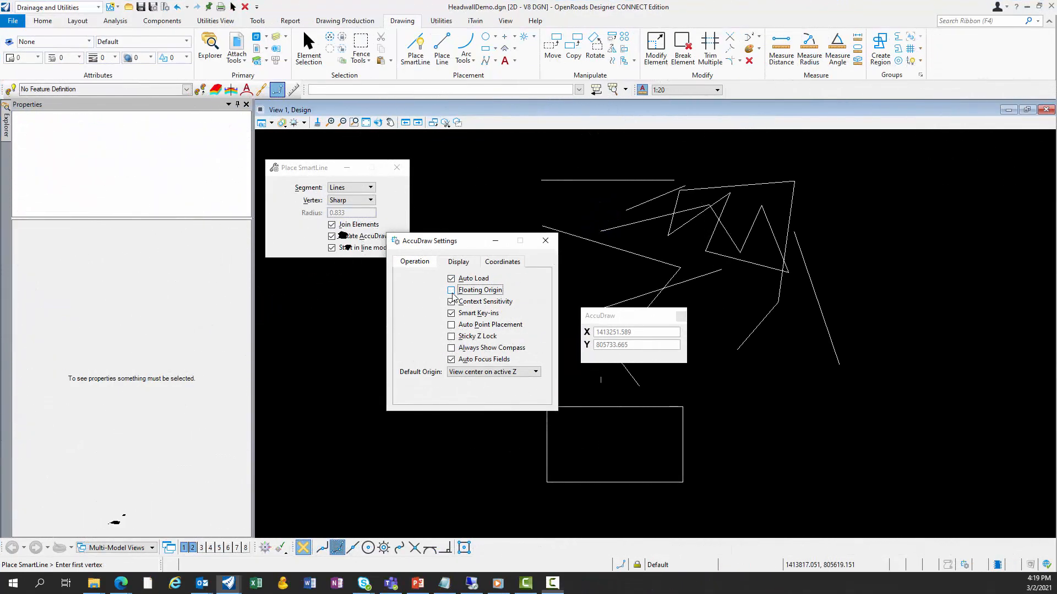
Enable Floating Origin in the AccuDraw settings and draw a six-vertex zigzag SmartLine across the upper line.
left_click(451, 292)
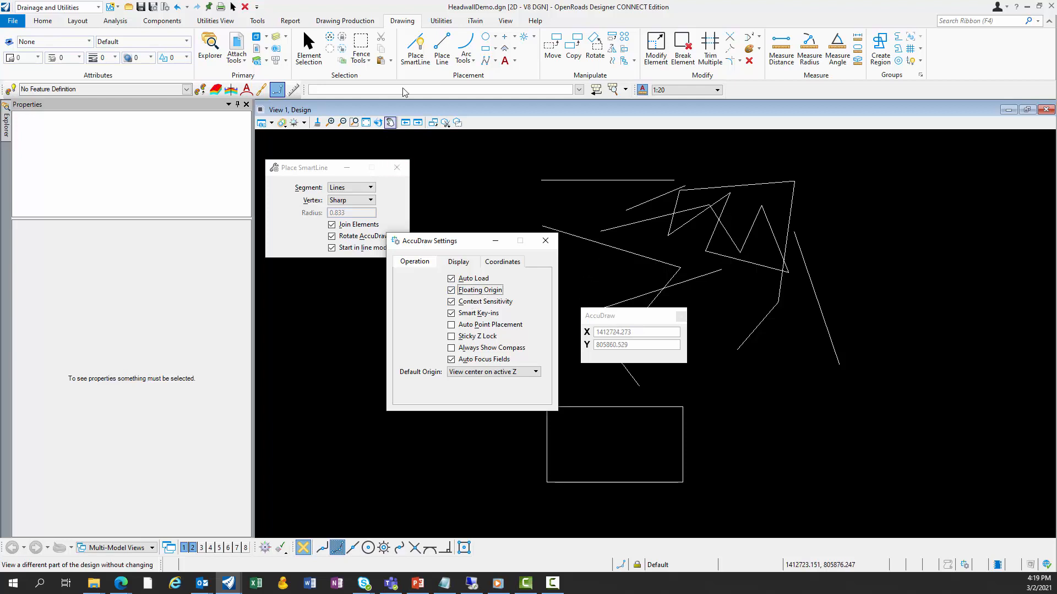
left_click(414, 49)
left_click(546, 207)
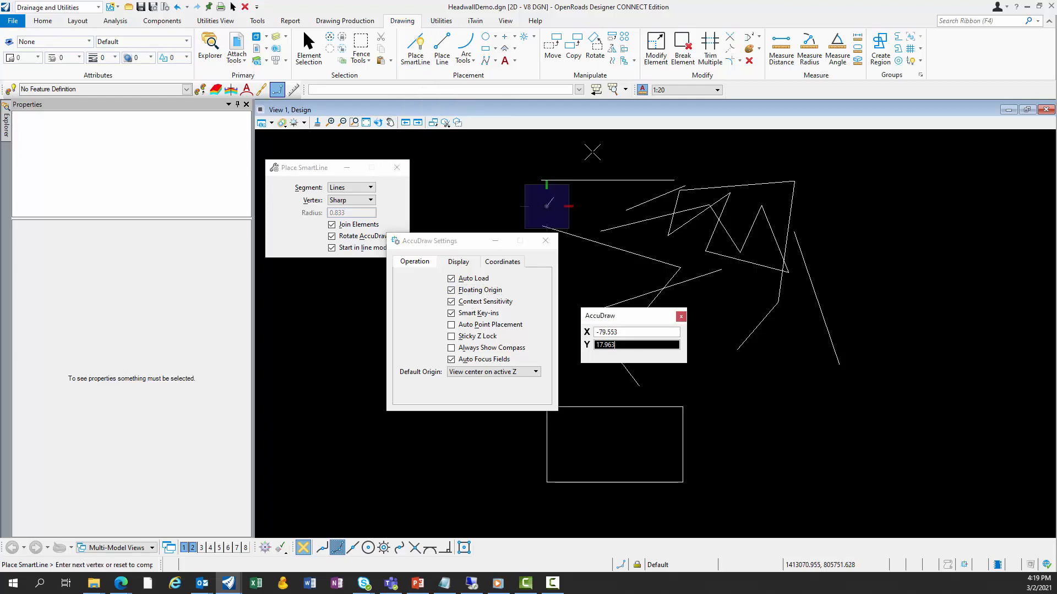
left_click(600, 159)
left_click(600, 220)
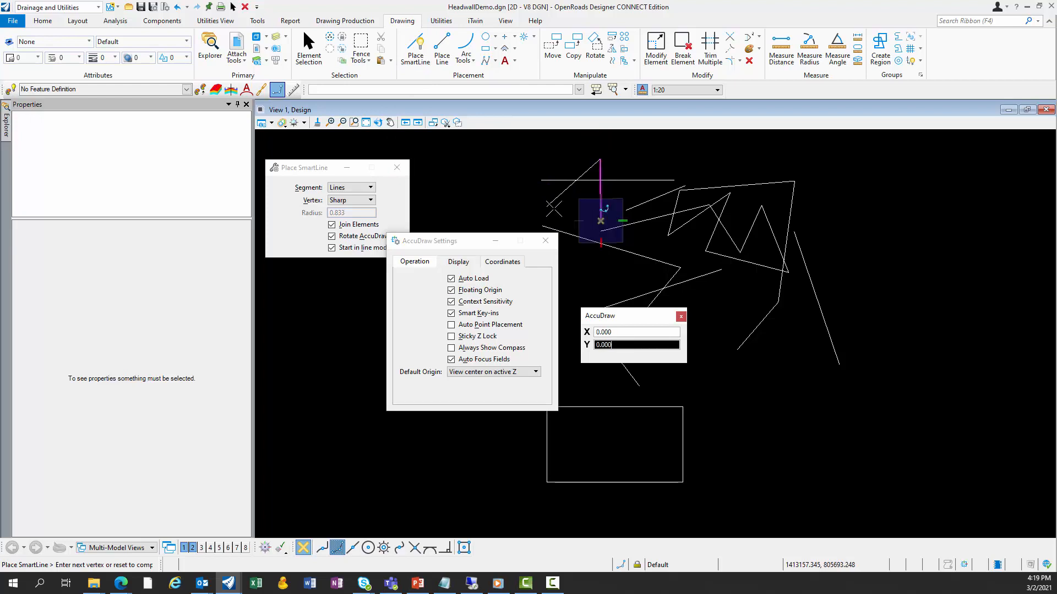
left_click(667, 173)
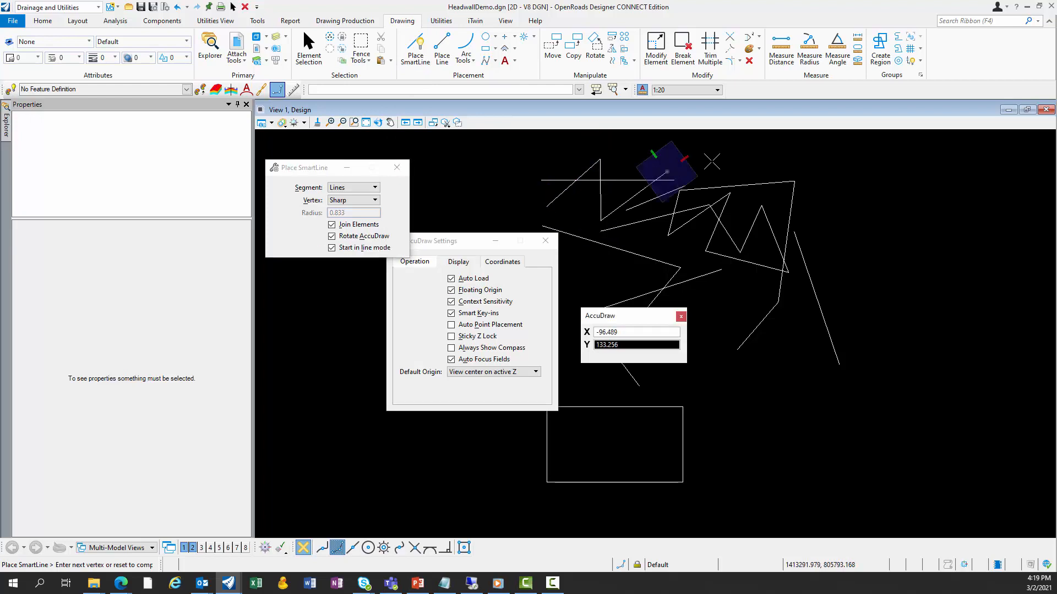
left_click(704, 251)
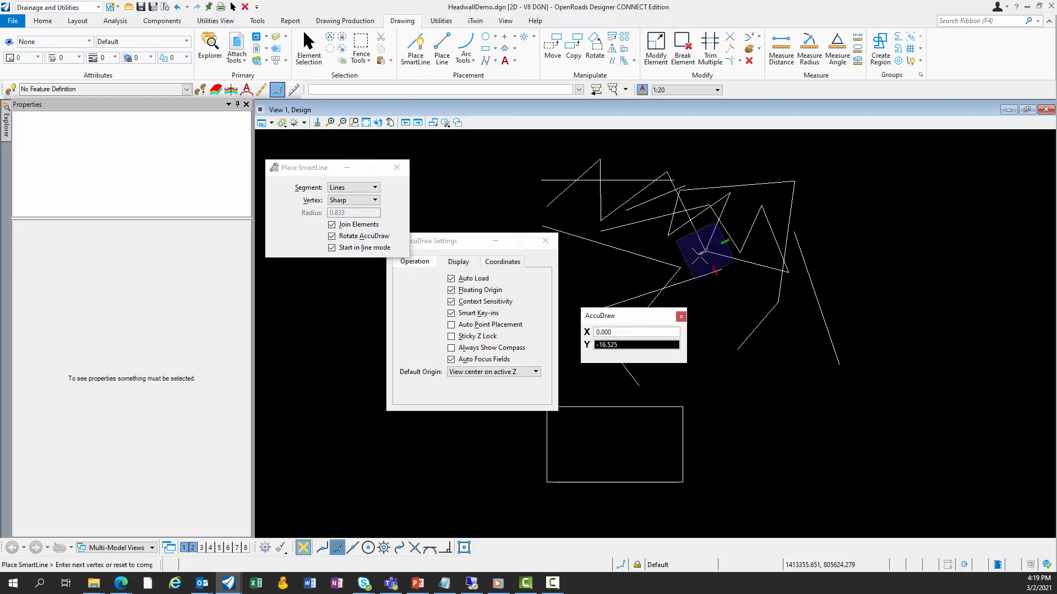
left_click(680, 243)
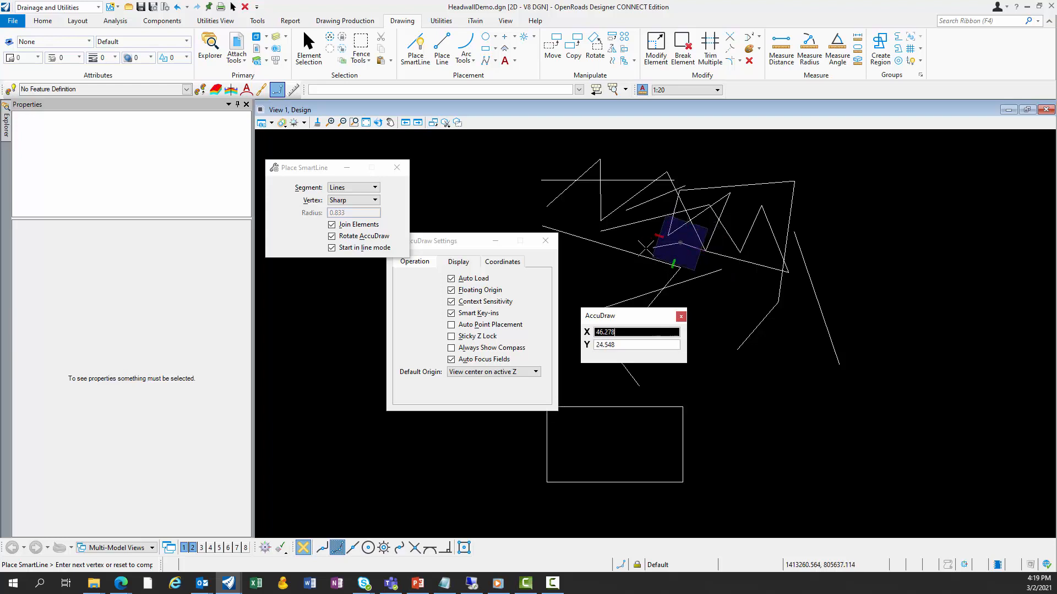
Disable Floating Origin and extend the zigzag SmartLine by three vertices with the AccuDraw origin fixed.
left_click(480, 290)
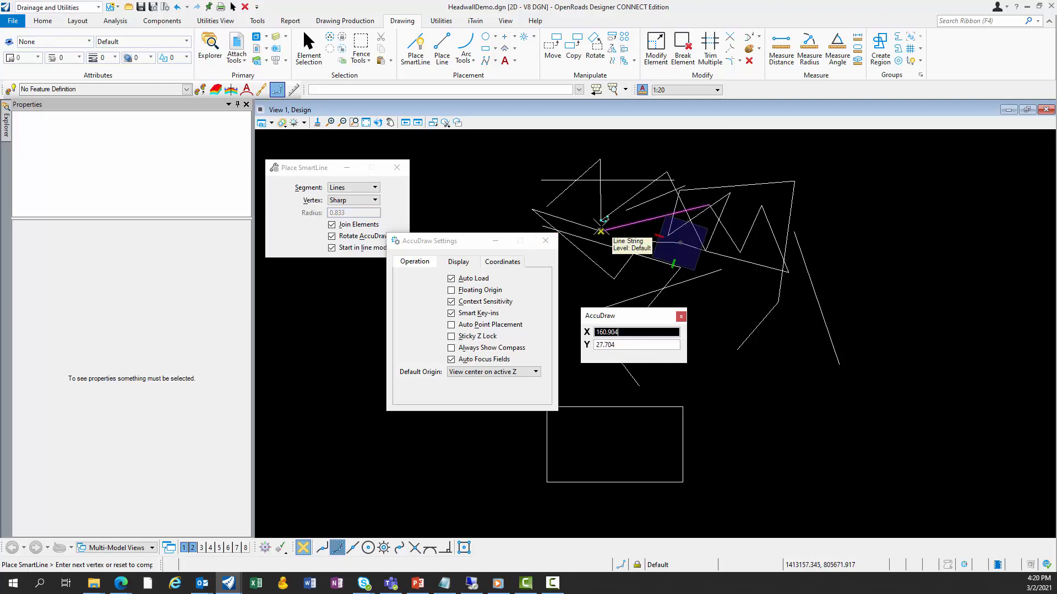
Turn Floating Origin back on and draw a single-segment SmartLine rising across the steep line, with Context Sensitivity enabled.
left_click(472, 290)
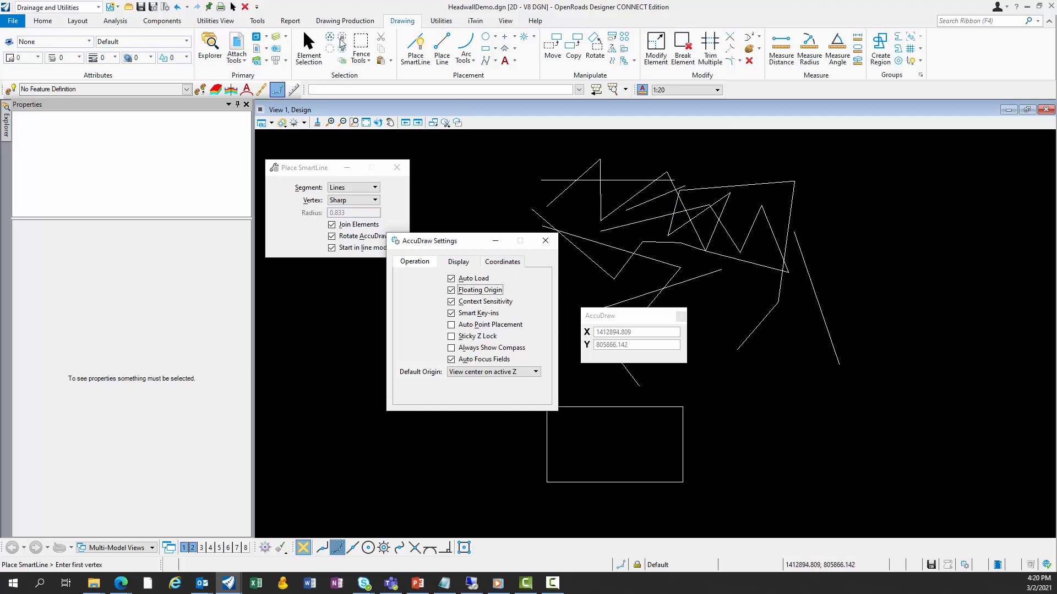
left_click(415, 50)
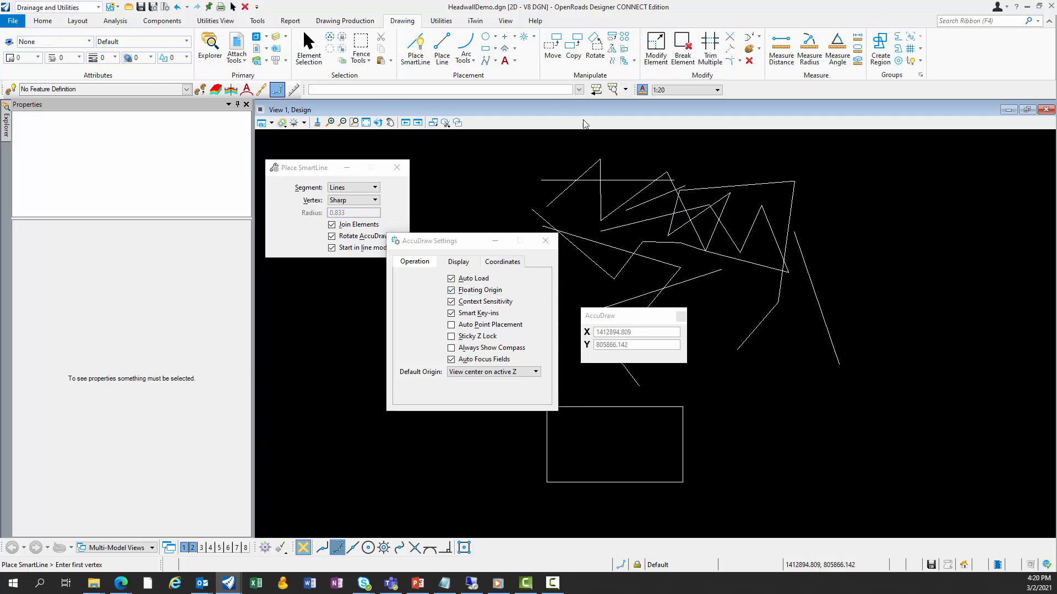
left_click(739, 284)
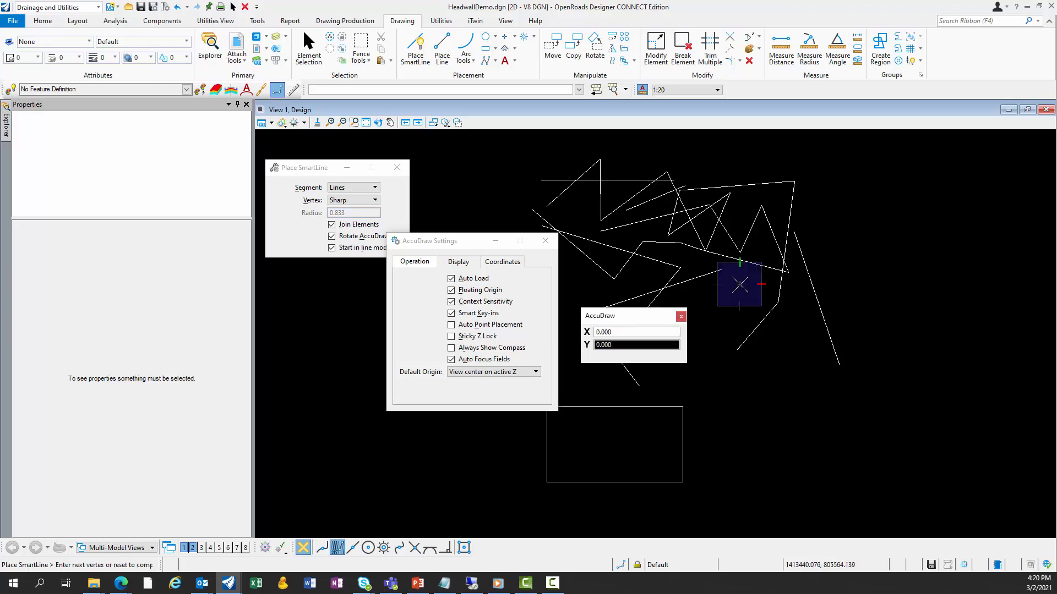
left_click(857, 216)
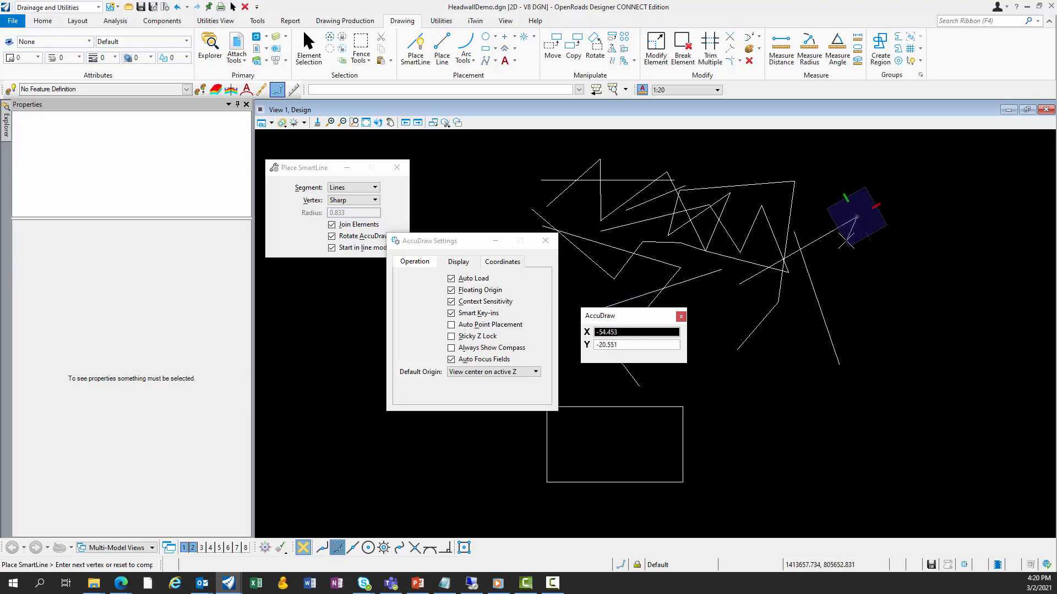
right_click(878, 264)
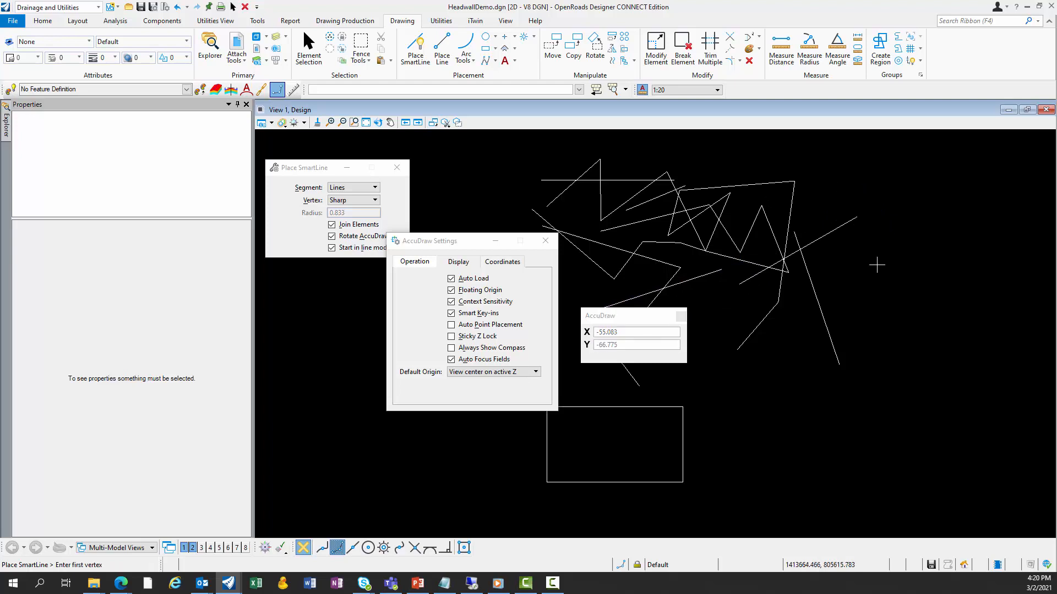
Disable Context Sensitivity and draw a seven-vertex SmartLine around the lower part of the steep line.
left_click(452, 302)
left_click(743, 311)
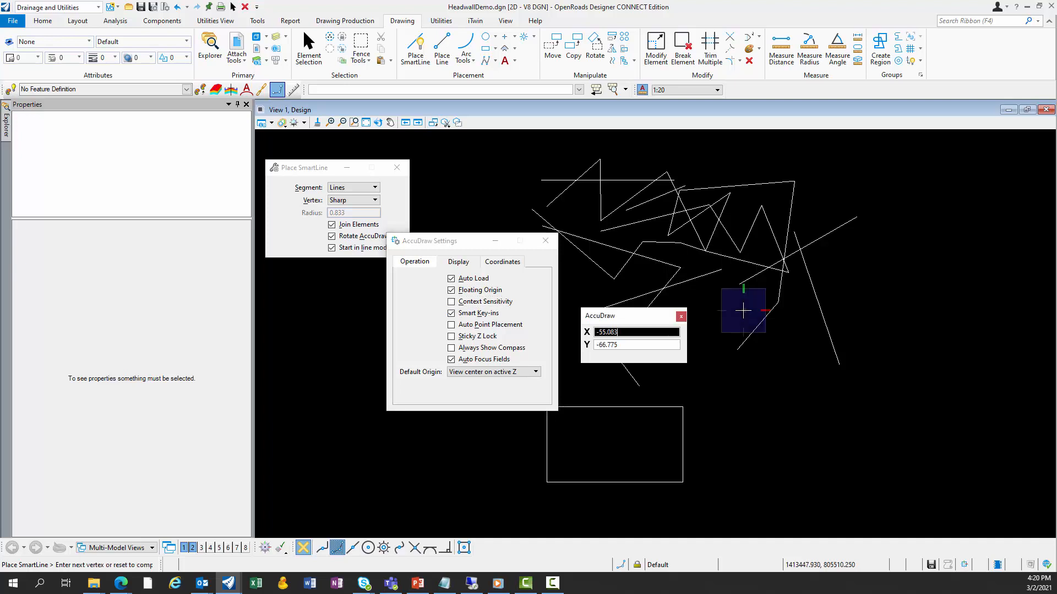
left_click(859, 256)
left_click(874, 303)
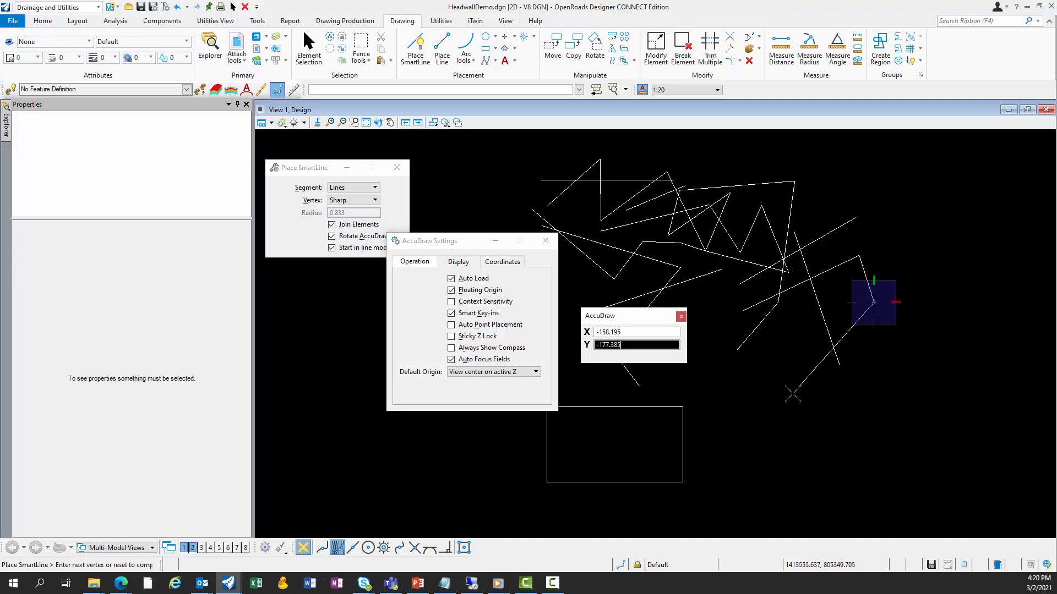
left_click(791, 395)
left_click(740, 335)
left_click(831, 270)
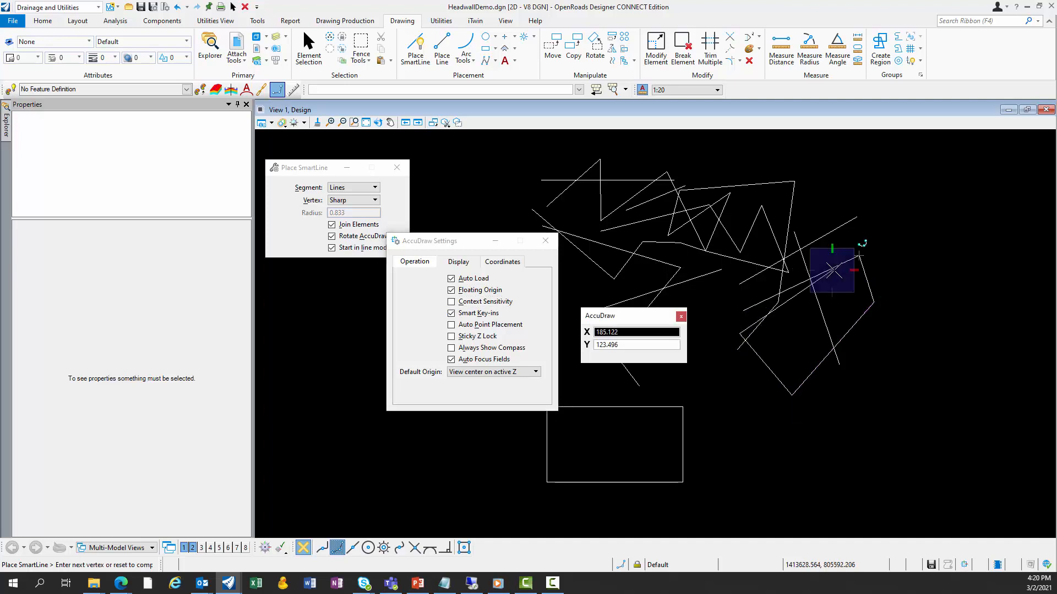
left_click(921, 330)
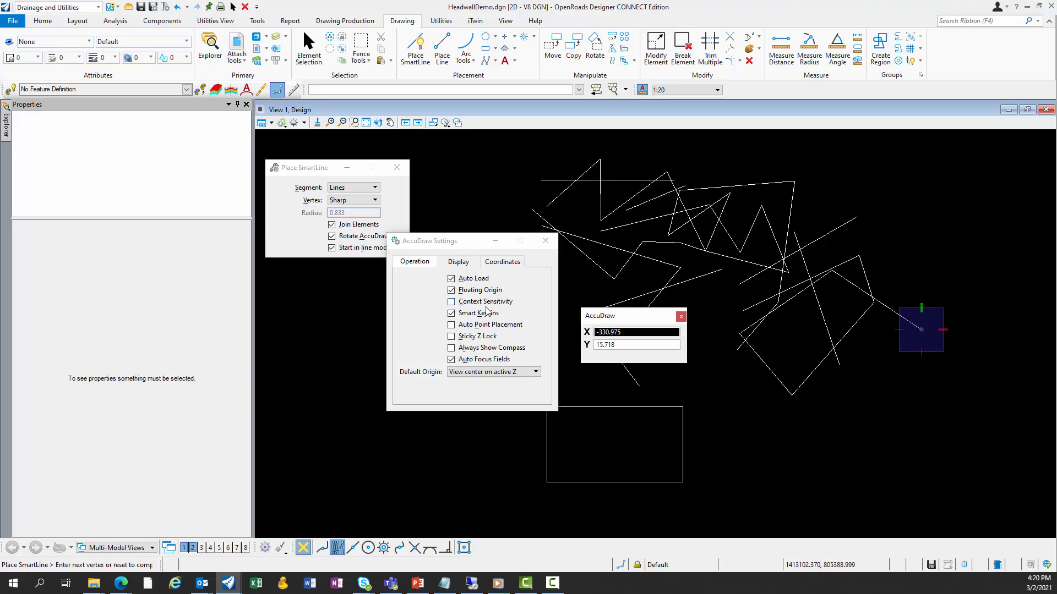
Turn Context Sensitivity back on and end the seven-vertex SmartLine.
left_click(452, 302)
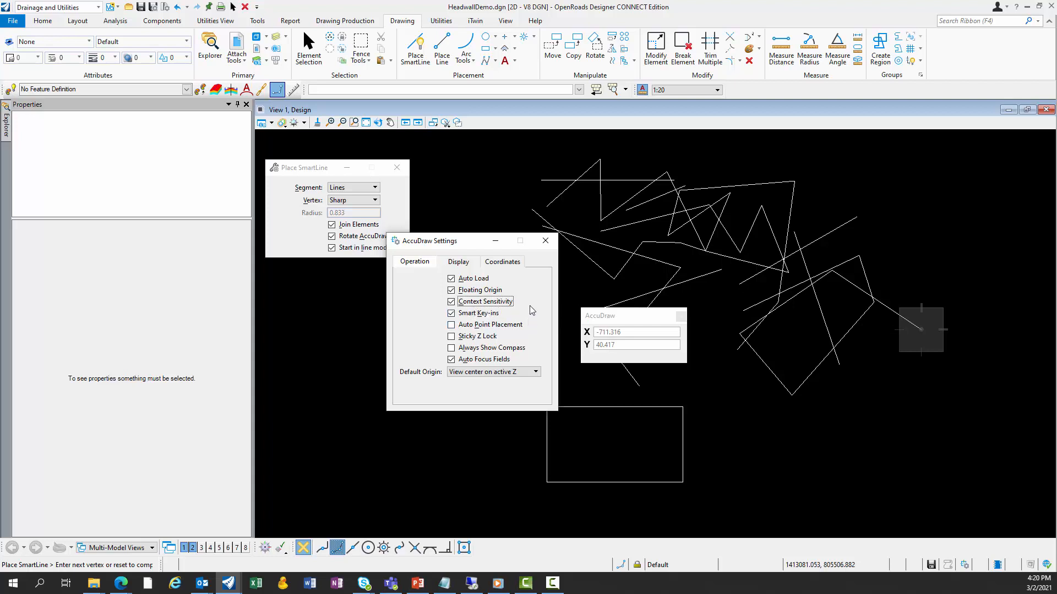
right_click(721, 300)
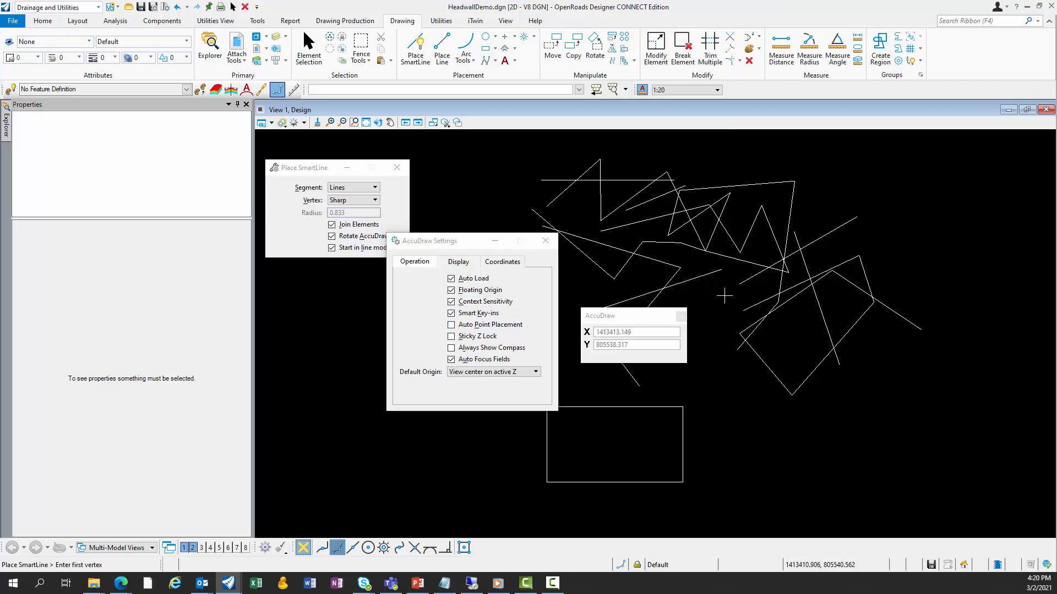
With Smart Key-ins enabled, start a SmartLine and try an X distance of 120 toward the negative X side.
left_click(721, 283)
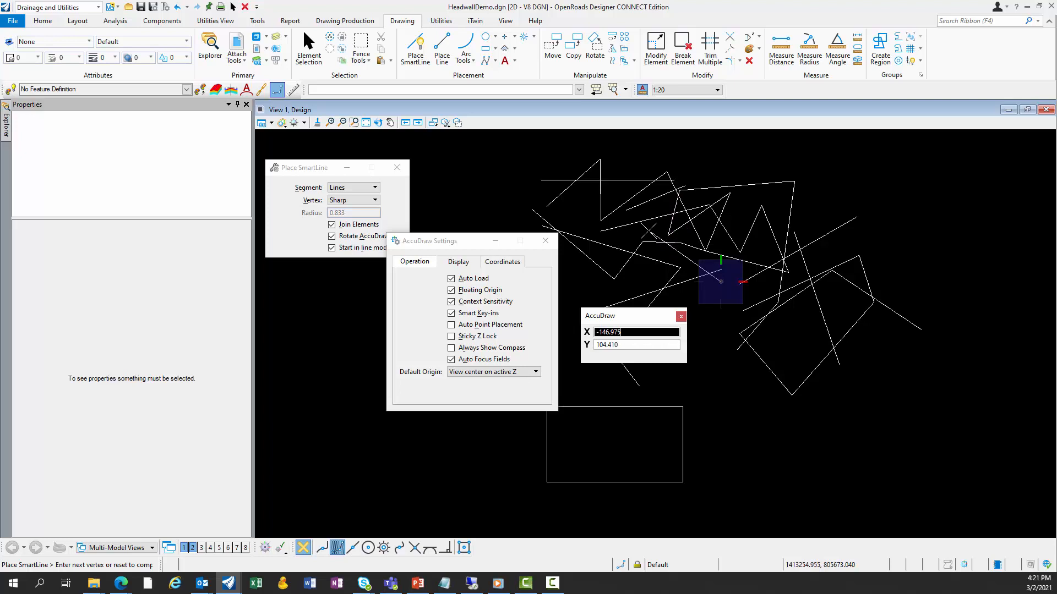
type("120")
key("Tab")
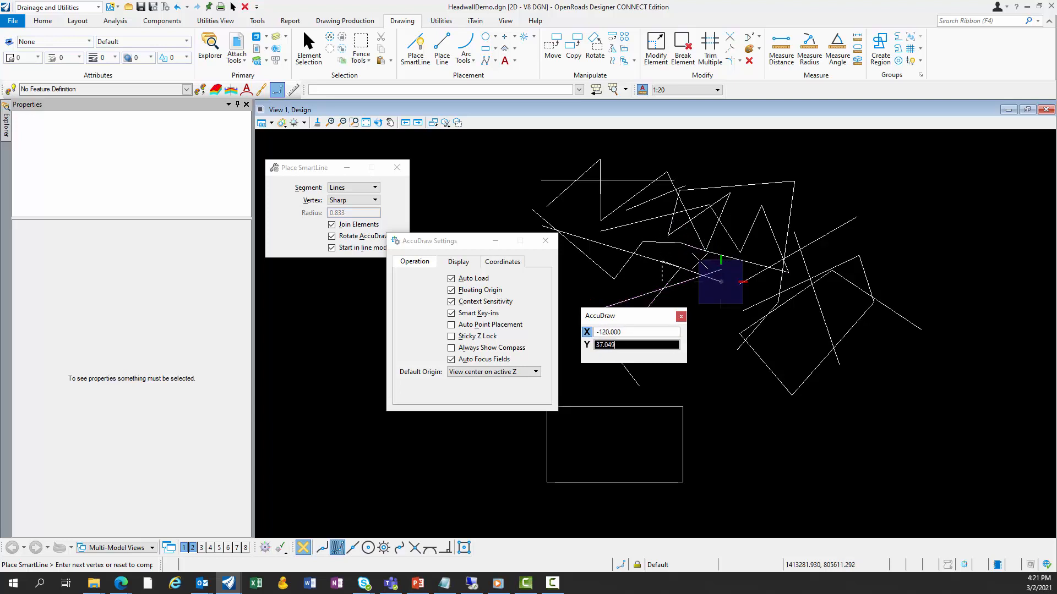
left_click(631, 332)
key("Delete")
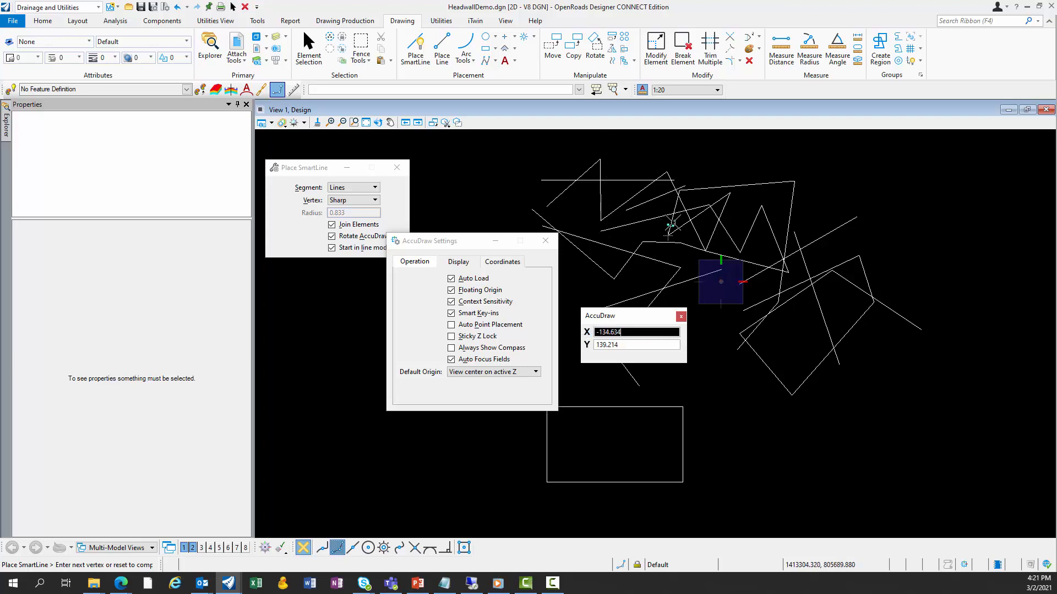
right_click(682, 238)
Disable Smart Key-ins to try an X distance of 120 on a new SmartLine, and turn the setting back on.
left_click(458, 313)
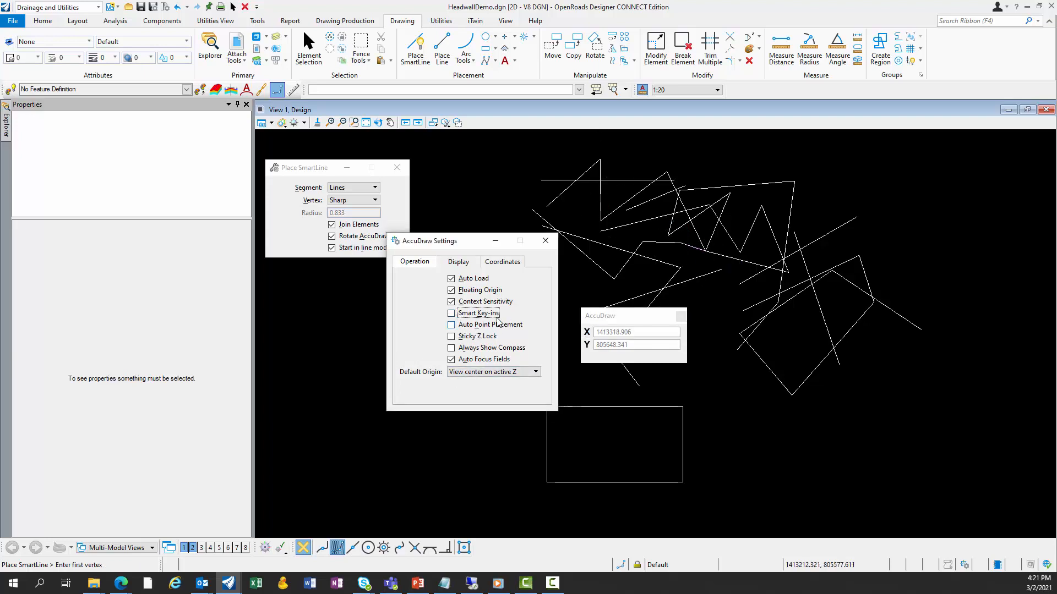
left_click(720, 292)
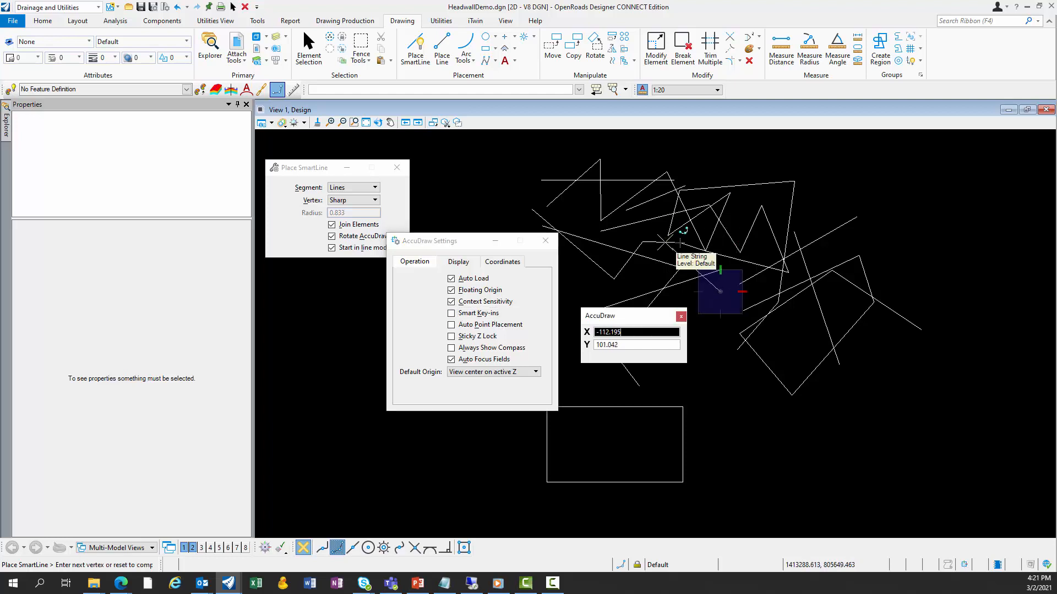
type("120")
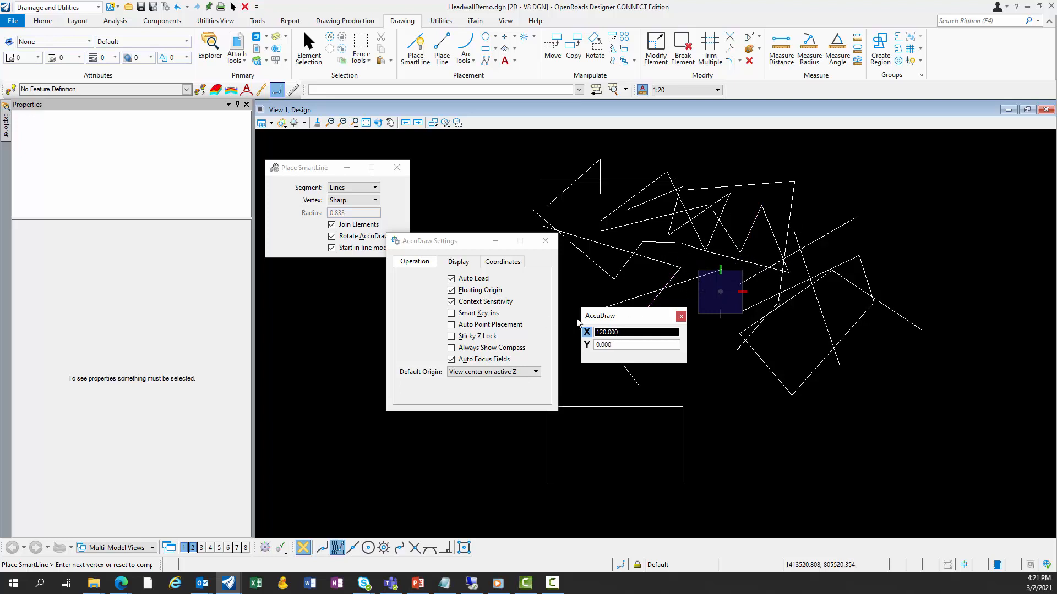
left_click(479, 313)
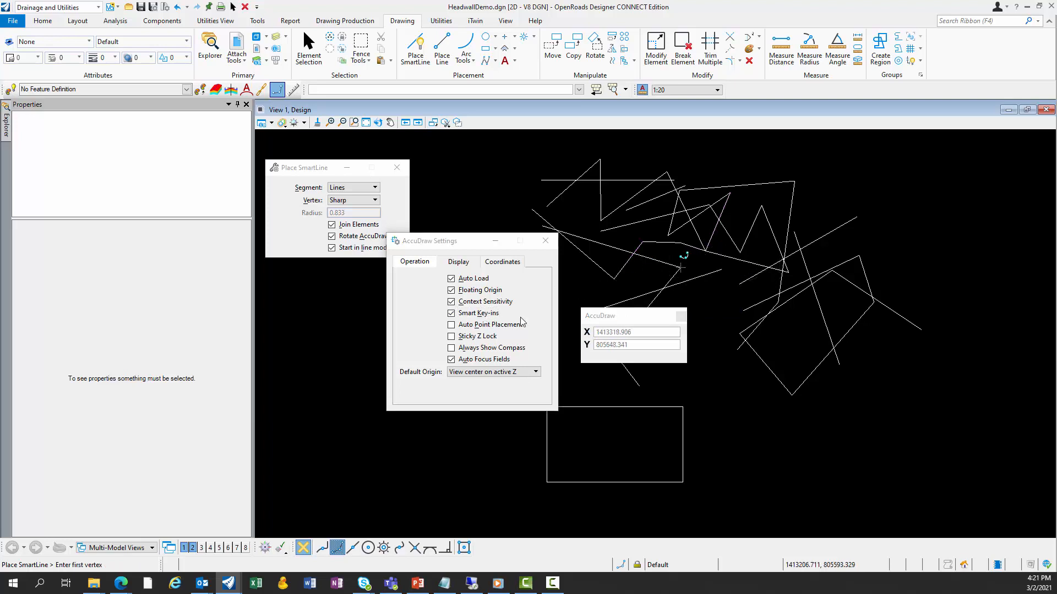
Enable Auto Point Placement and draw a SmartLine segment with X and Y offsets of 120 each.
left_click(452, 325)
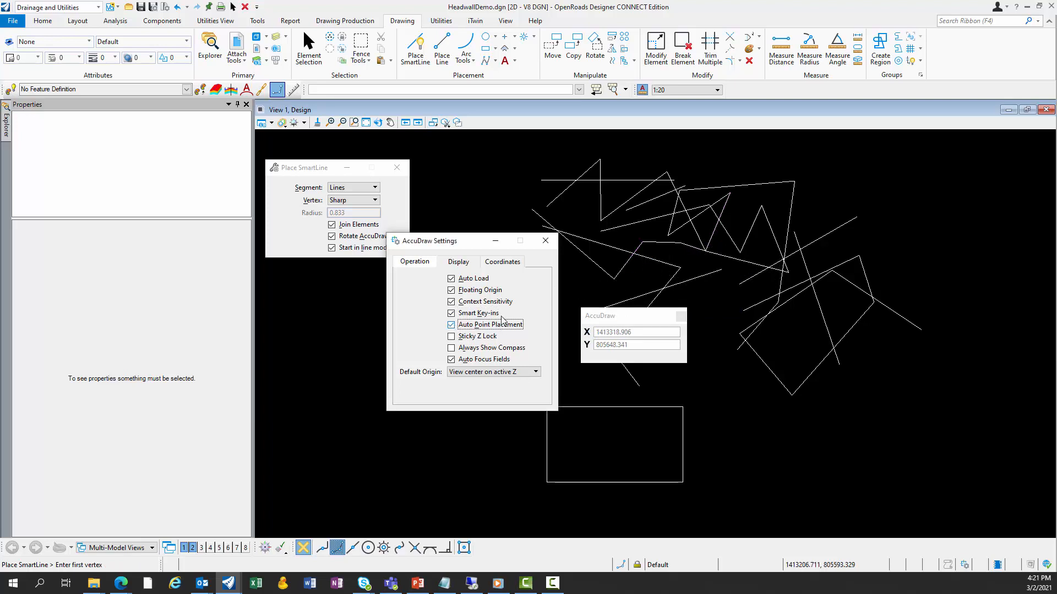
left_click(700, 268)
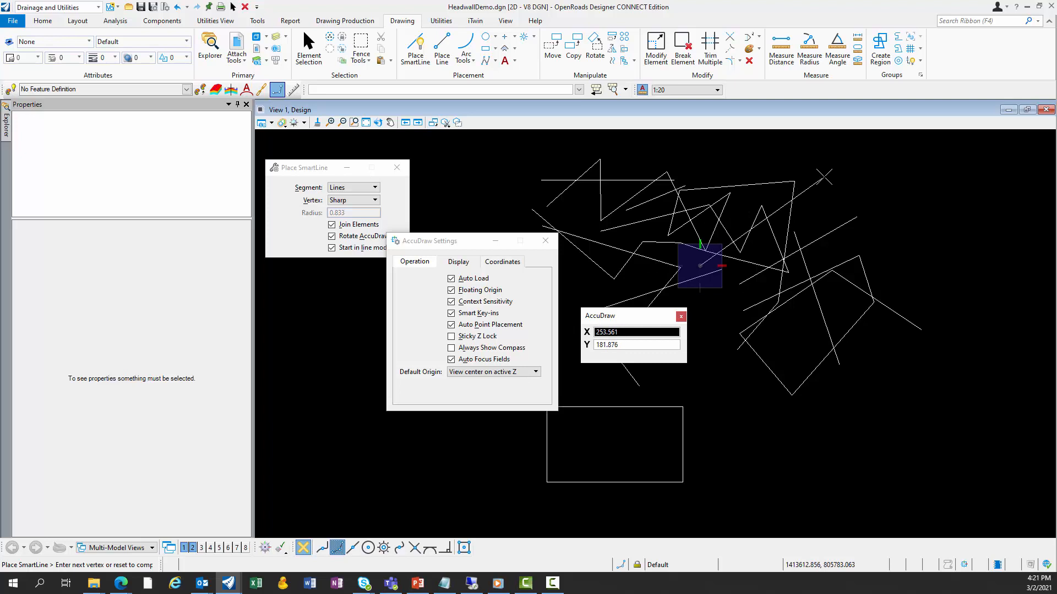
type("120")
key("Tab")
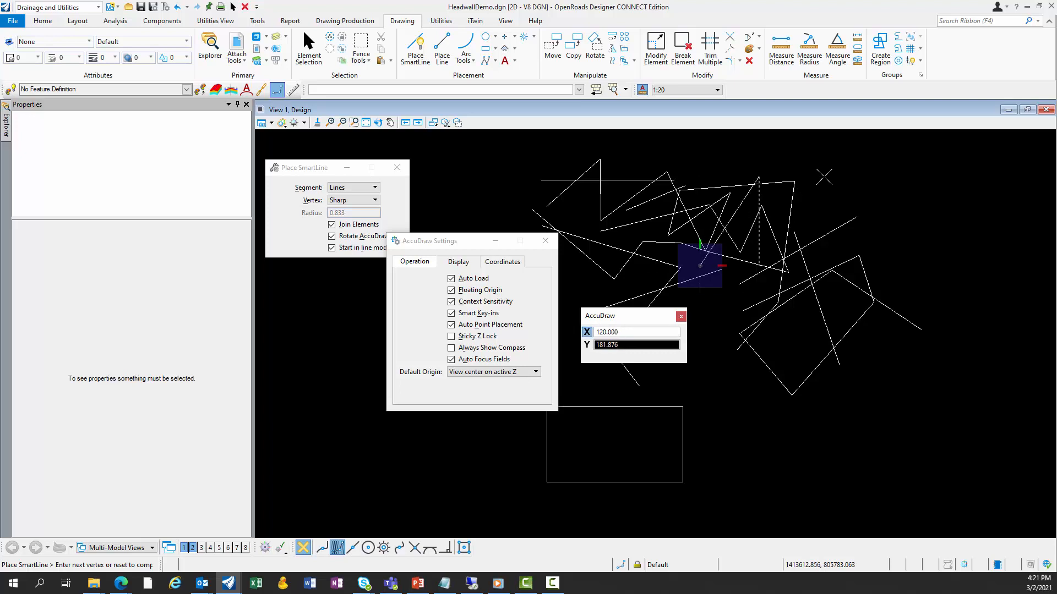
type("120")
left_click(699, 266)
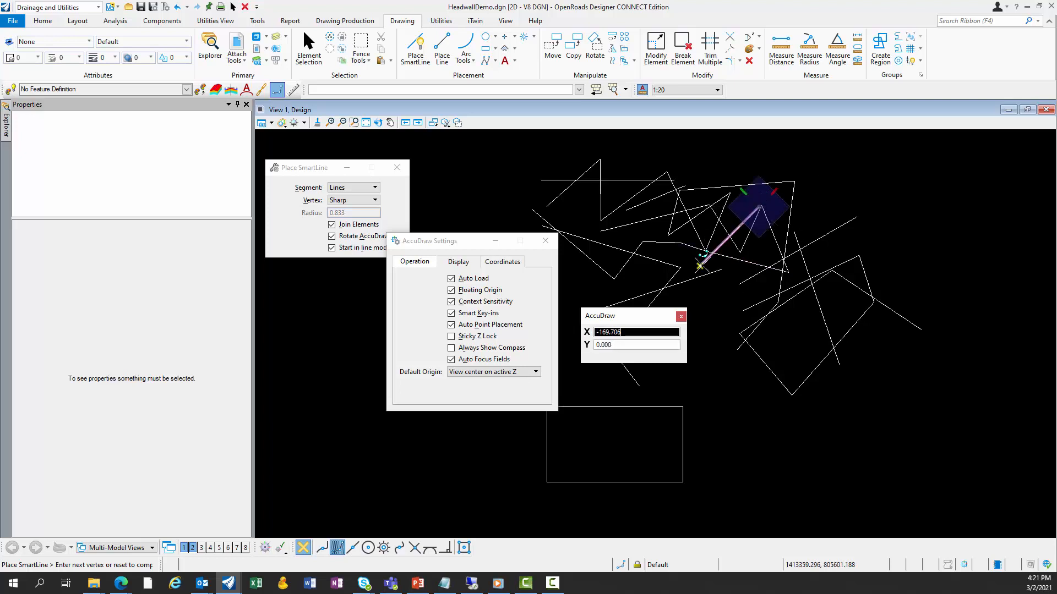
scroll(750, 203, "up", 1)
scroll(765, 210, "down", 1)
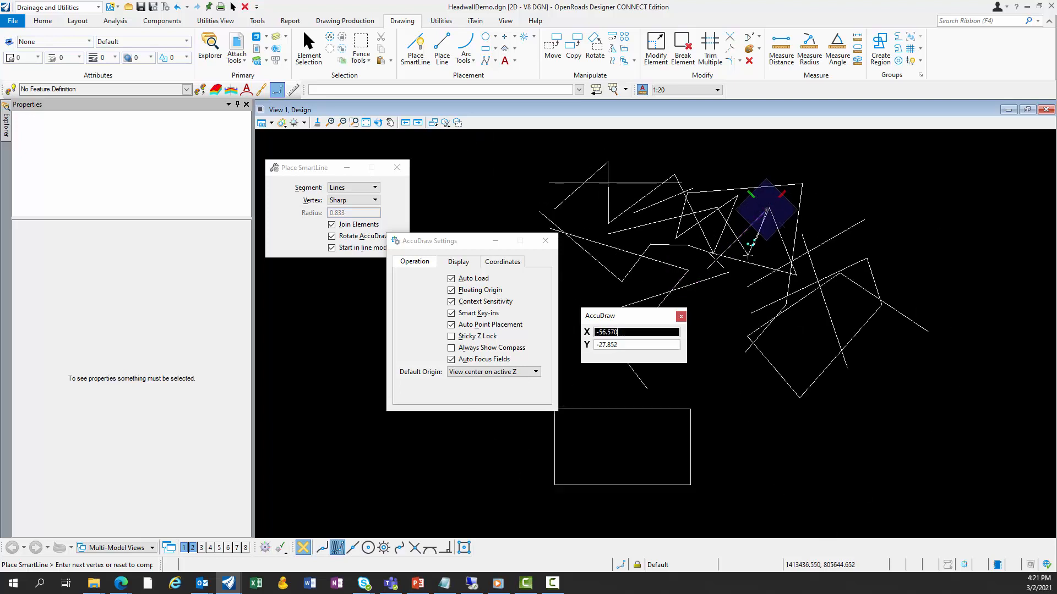
Disable Auto Point Placement and draw a short SmartLine segment offset about 49 in X and 80 in Y.
left_click(490, 325)
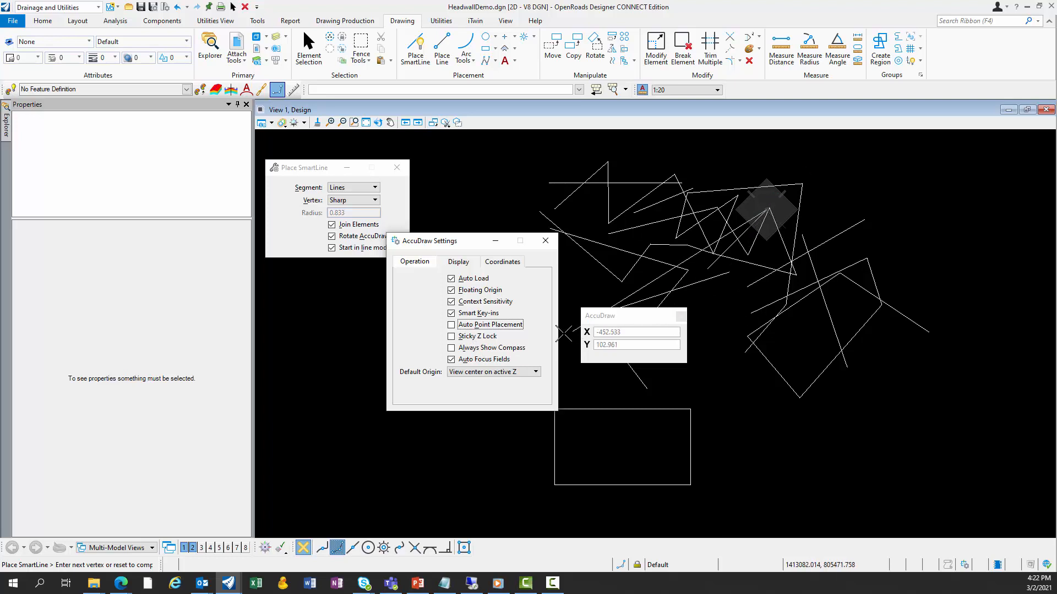
right_click(713, 312)
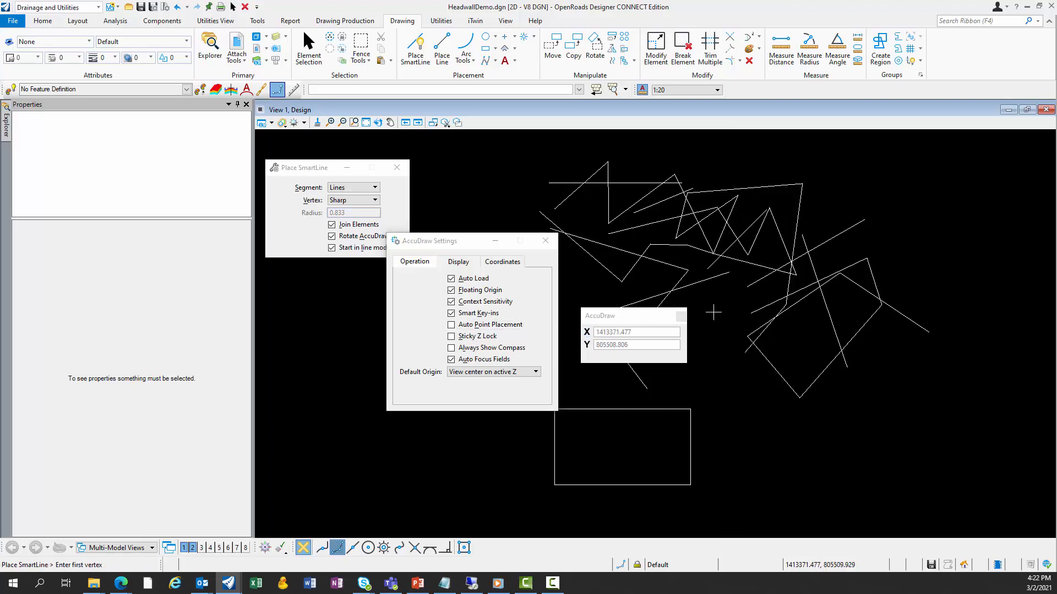
left_click(713, 312)
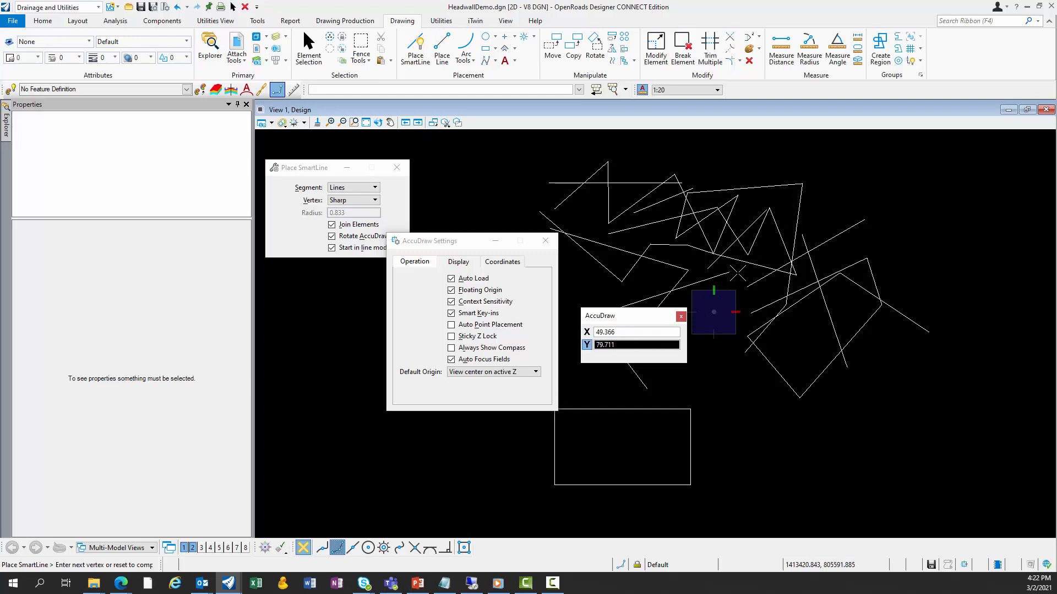
key("Tab")
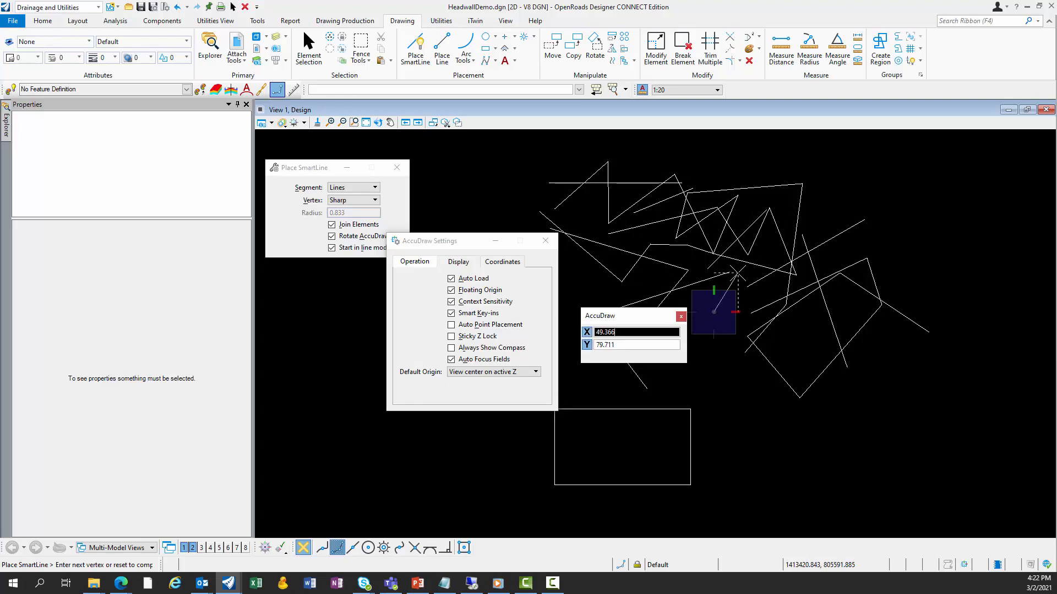
key("Tab")
left_click(738, 274)
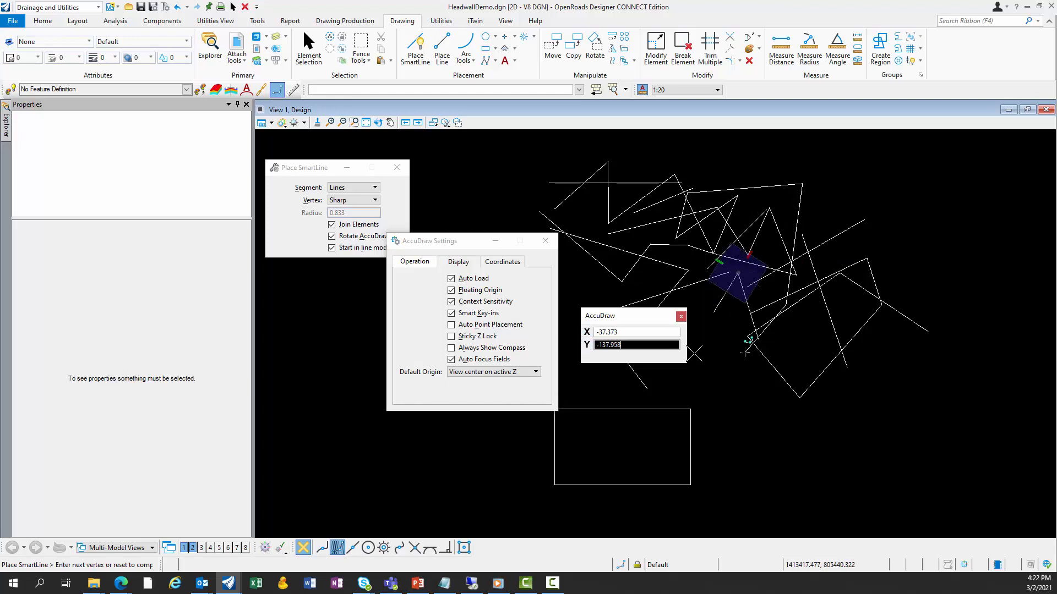
key("Tab")
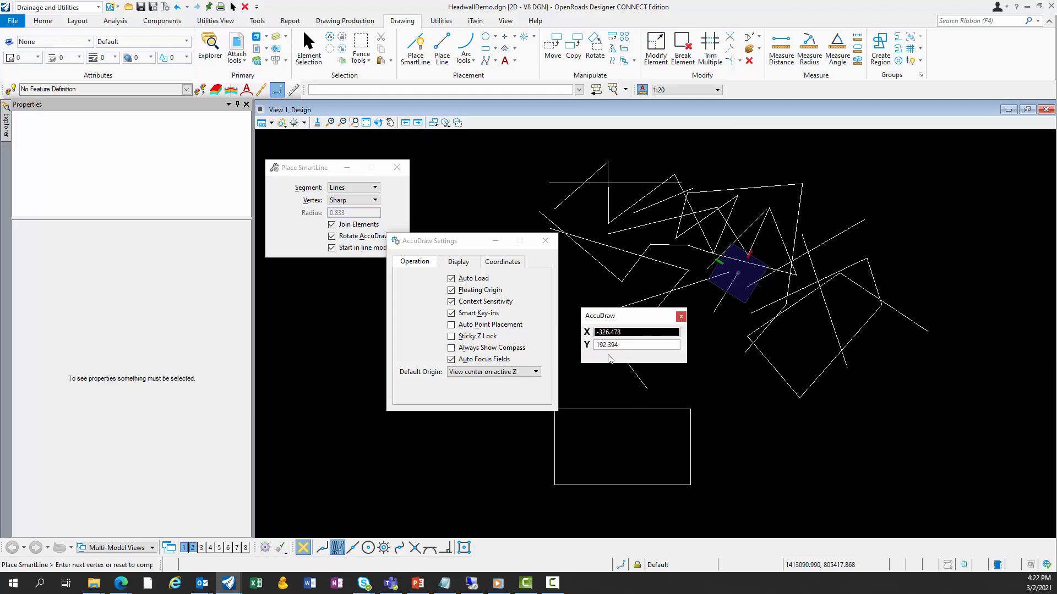
Enable Always Show Compass, and relocate the AccuDraw origin before entering the SmartLine's first vertex.
left_click(505, 348)
left_click(297, 62)
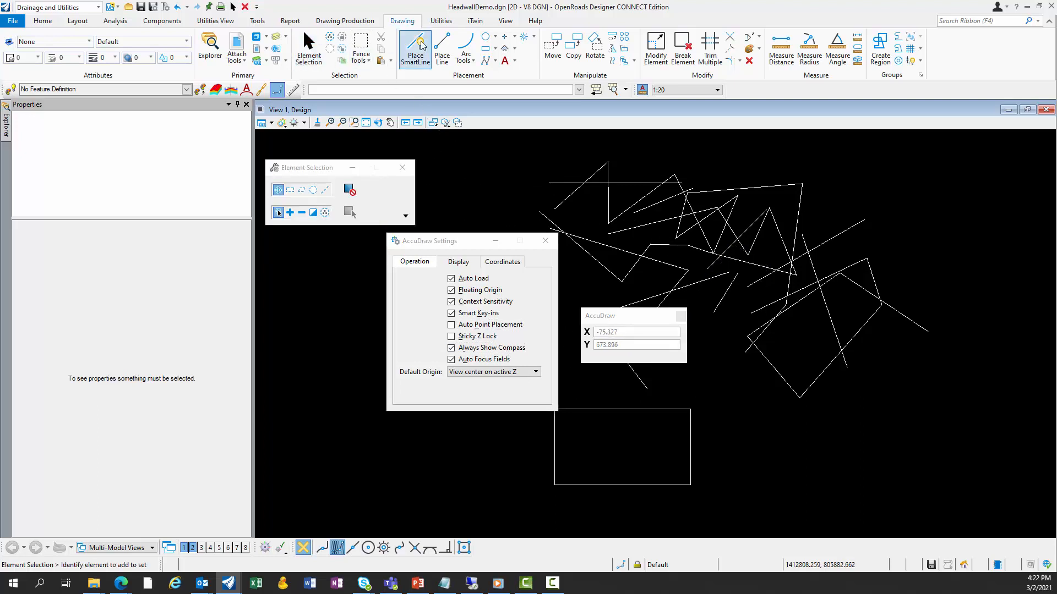
left_click(417, 47)
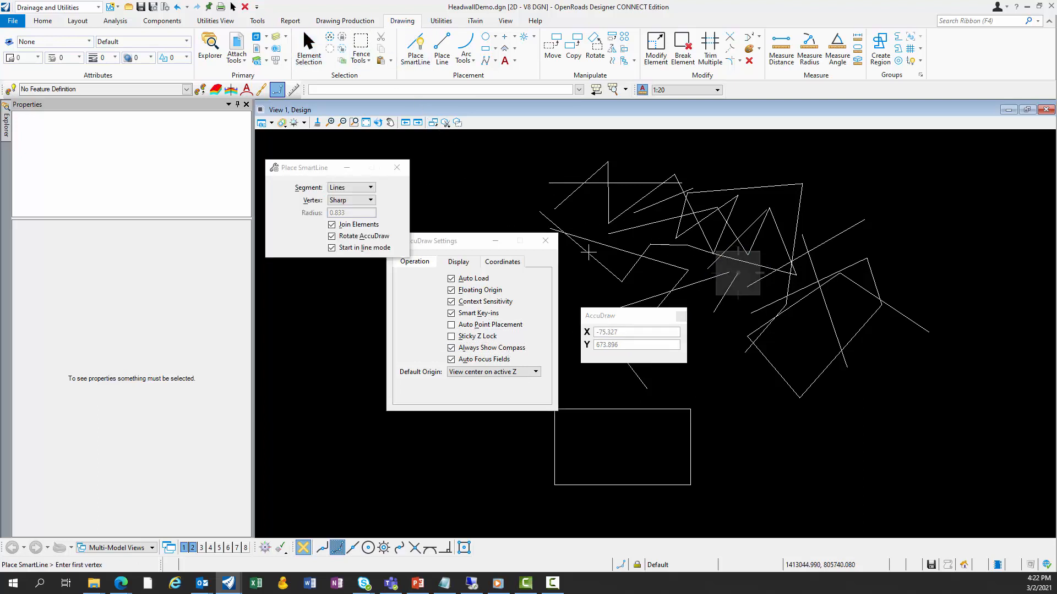
left_click(615, 316)
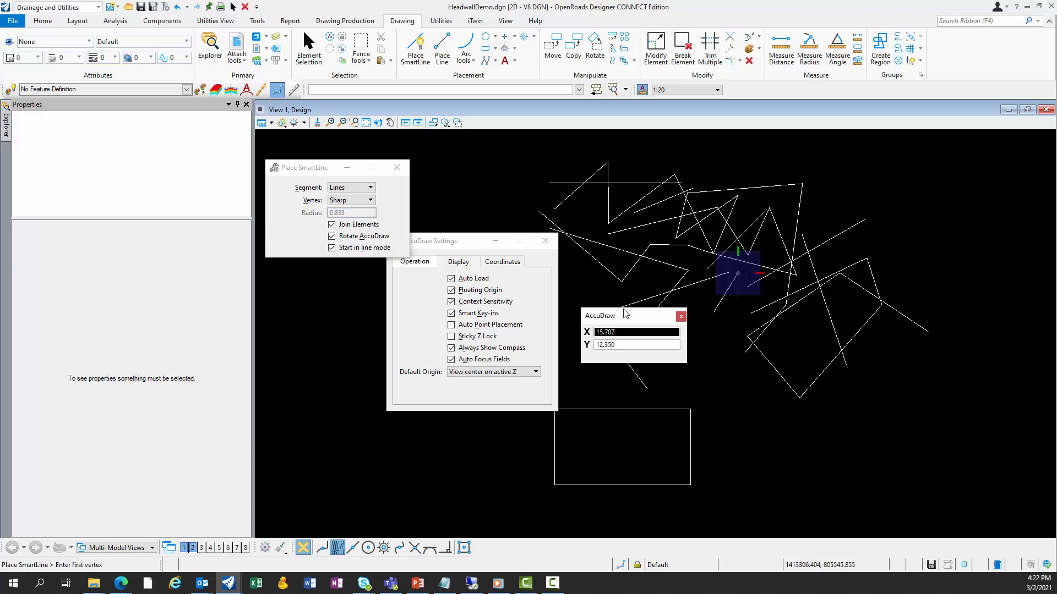
left_click(672, 286)
left_click(410, 60)
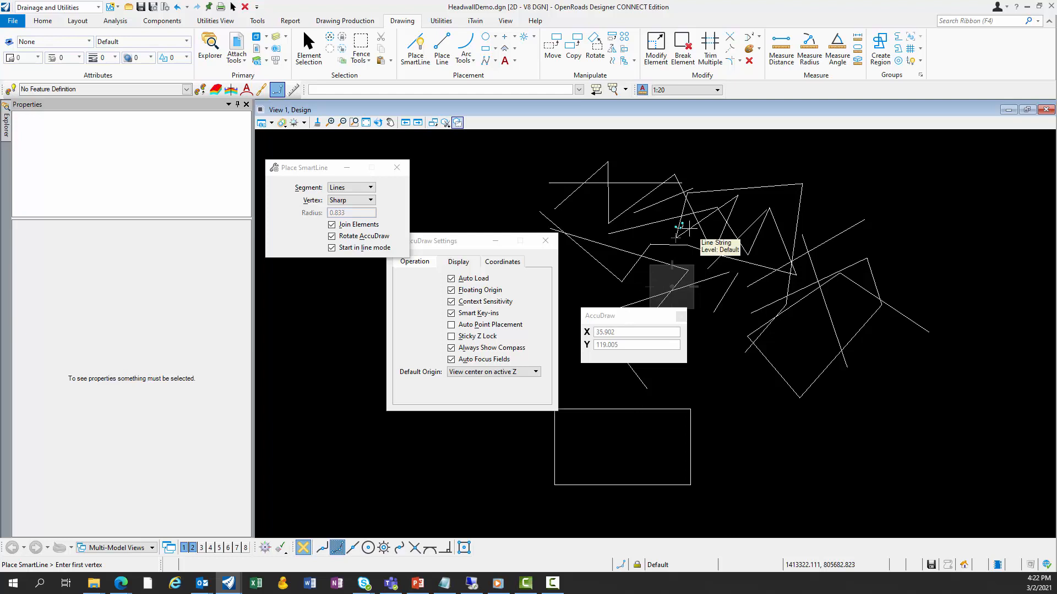
key("F11")
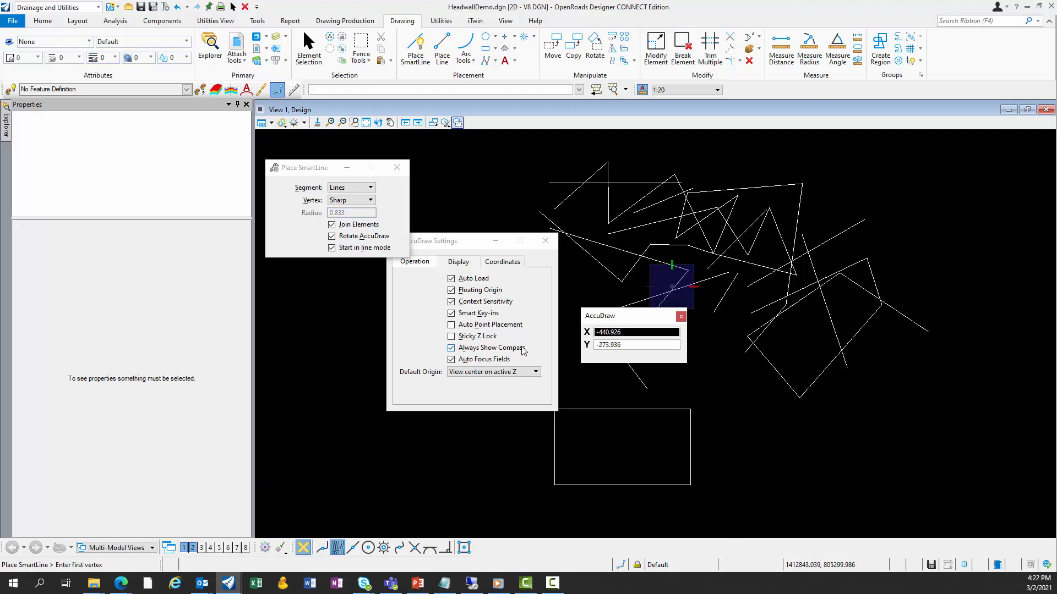
Disable Always Show Compass and move the AccuDraw window clear of the settings dialog.
left_click(452, 348)
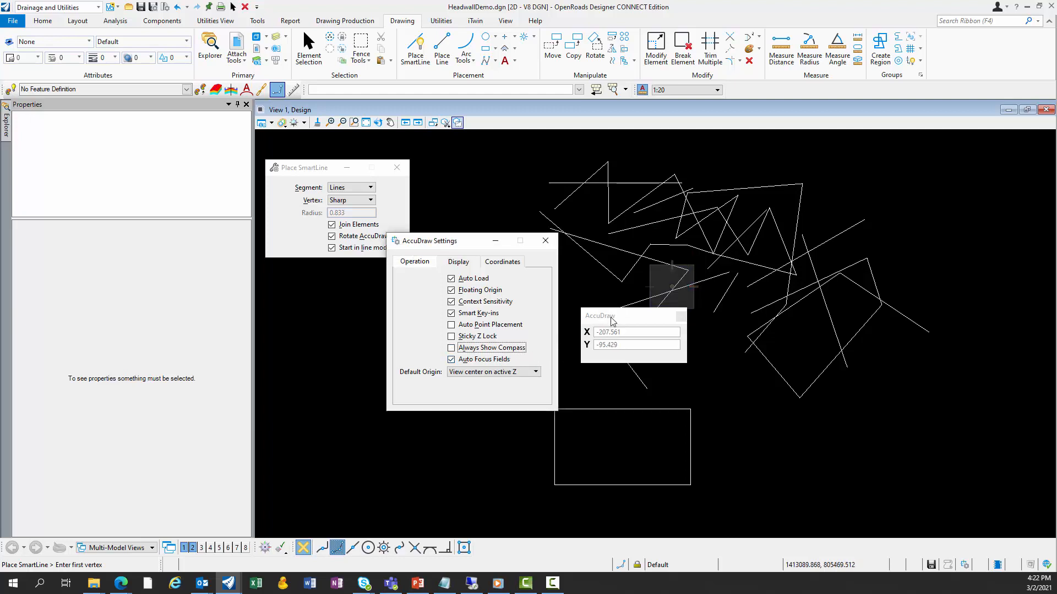
left_click_drag(612, 322, 677, 330)
left_click(695, 361)
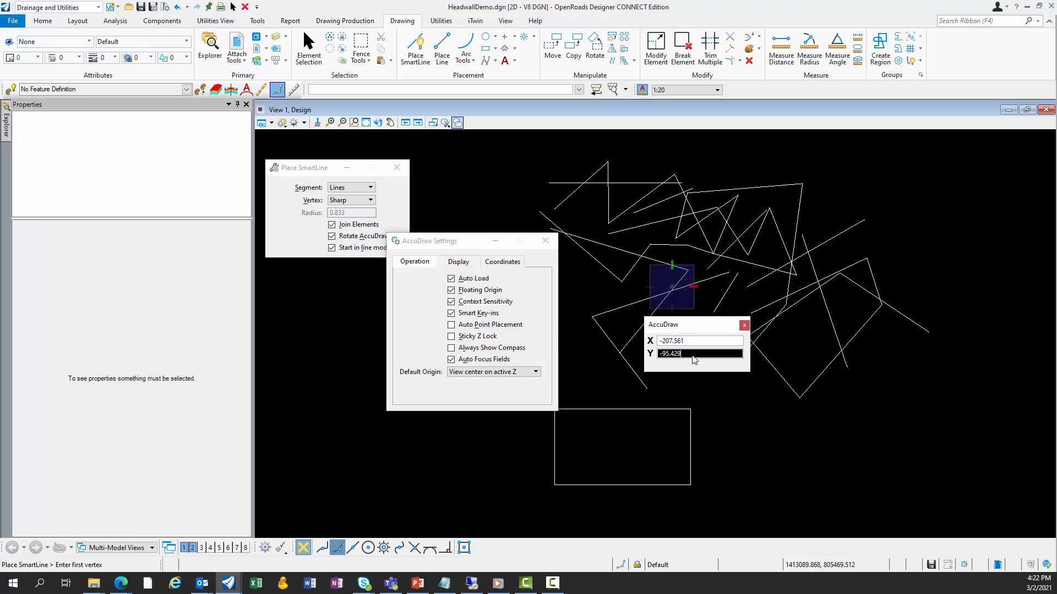
Switch AccuDraw to distance and angle entry, and try its fields on a SmartLine with the distance locked at about 196.
key("space")
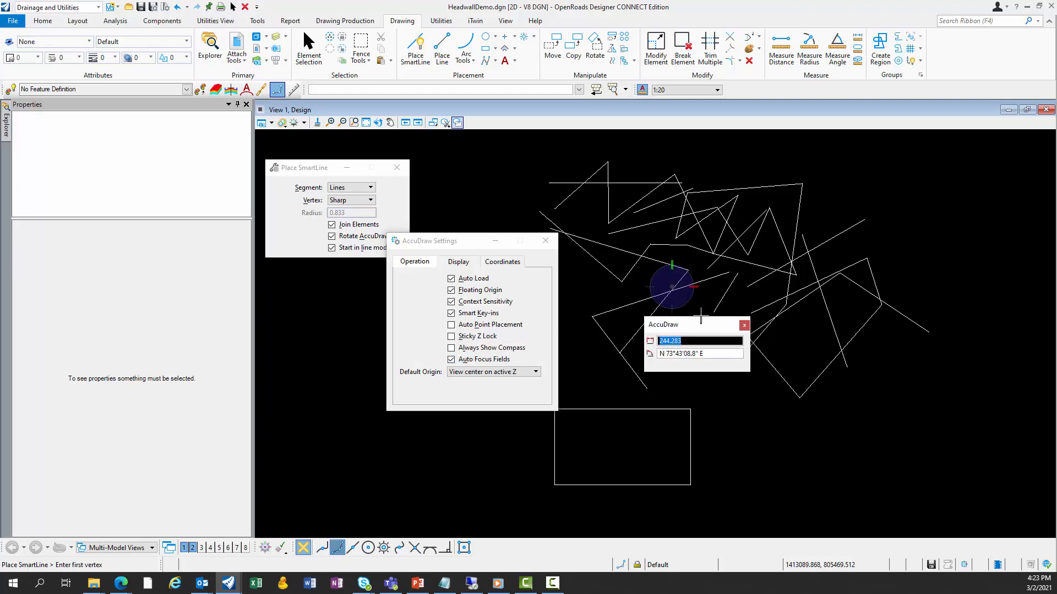
left_click(652, 294)
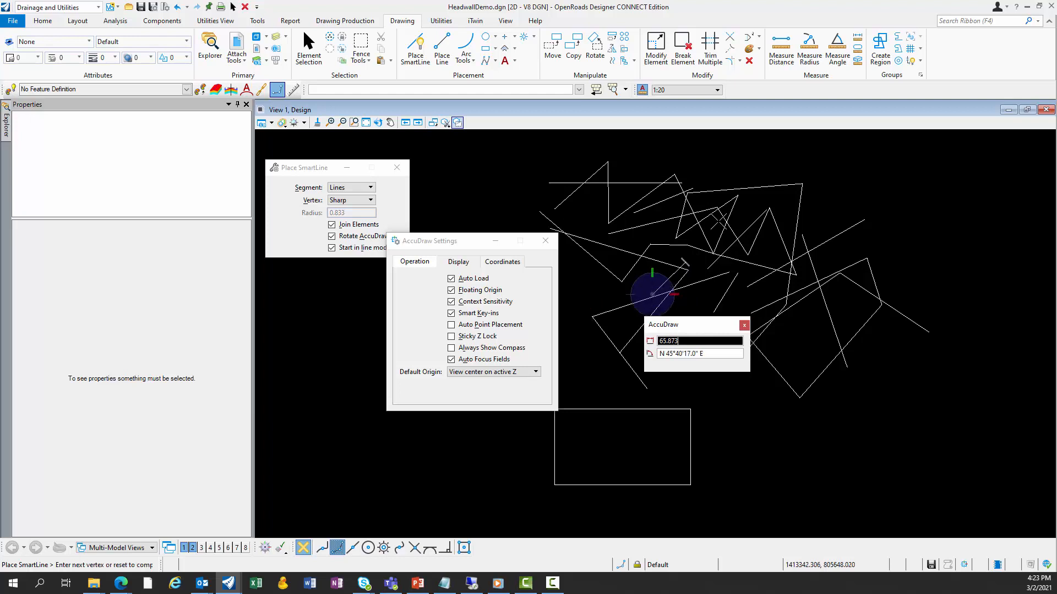
key("Tab")
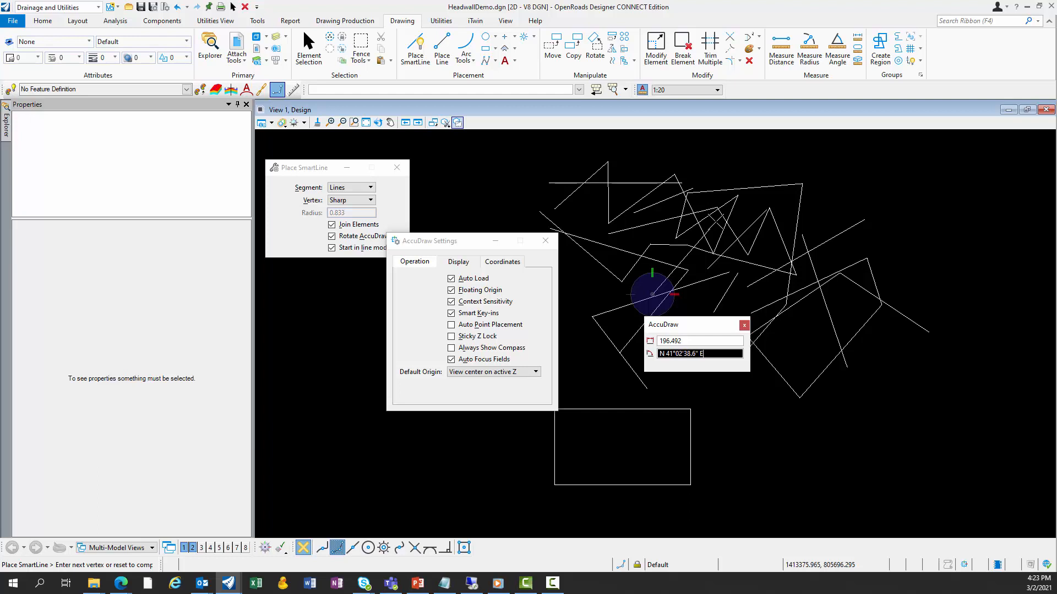
key("Tab")
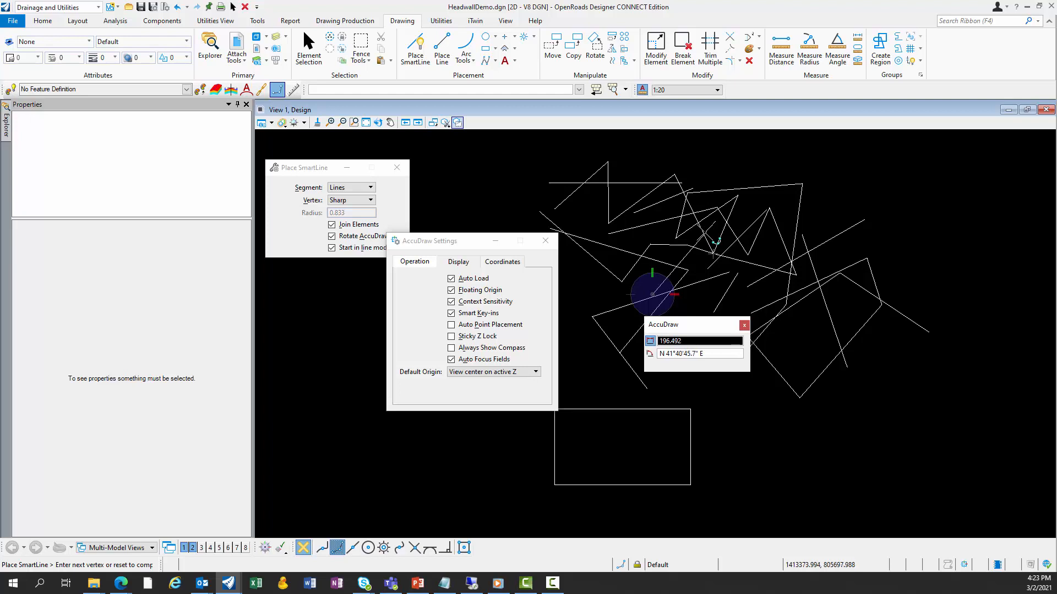
right_click(716, 223)
Disable Auto Focus Fields to try the distance and angle fields on a new SmartLine, and re-enable the setting.
left_click(453, 360)
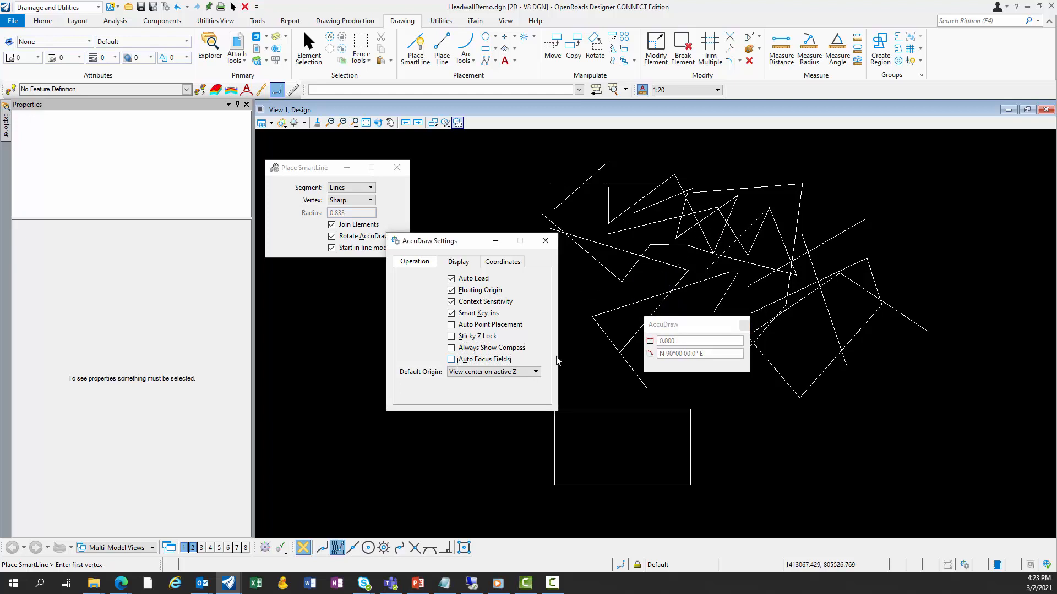
left_click(619, 303)
key("Tab")
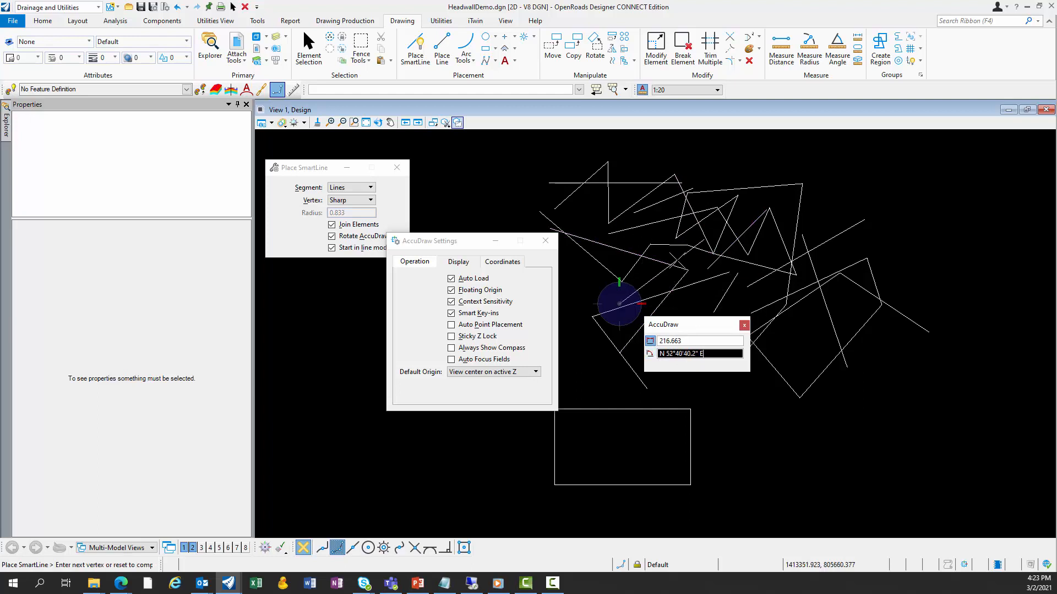
right_click(679, 265)
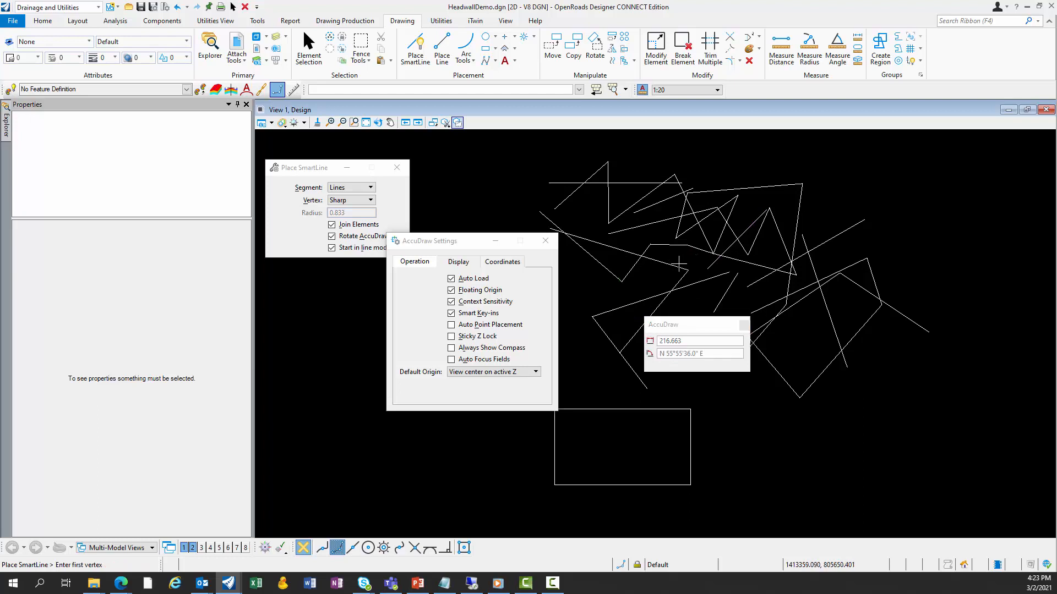
left_click(452, 359)
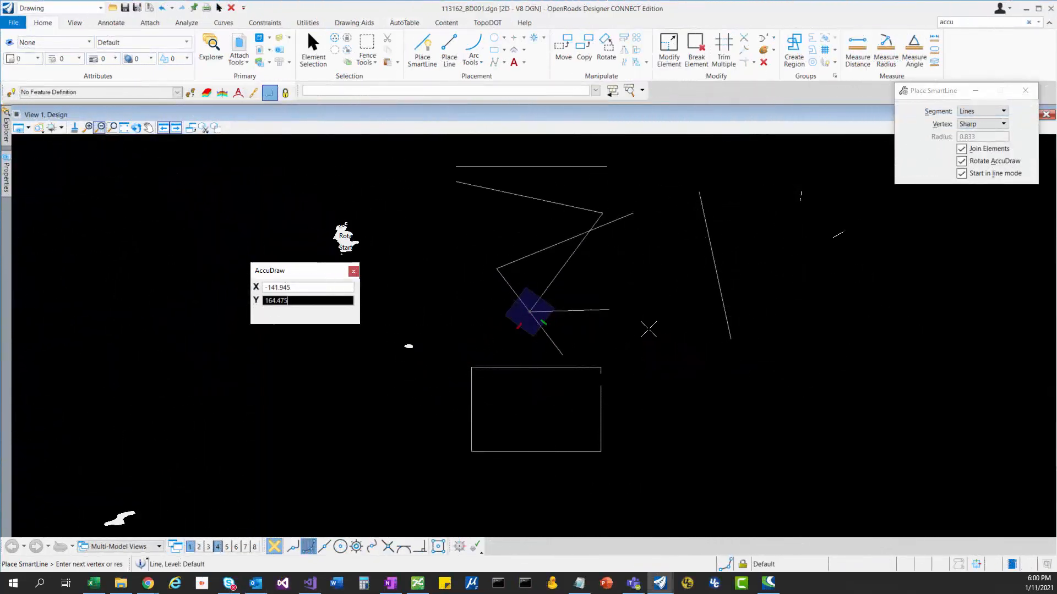
End the SmartLine in progress in 113162_BD001.dgn without adding its pending segment.
right_click(644, 325)
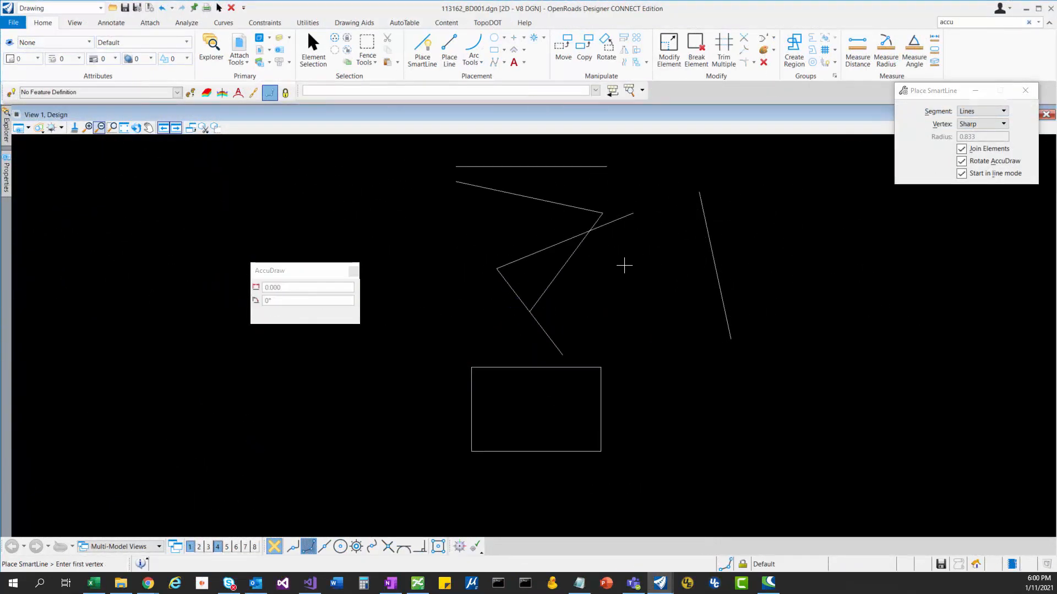